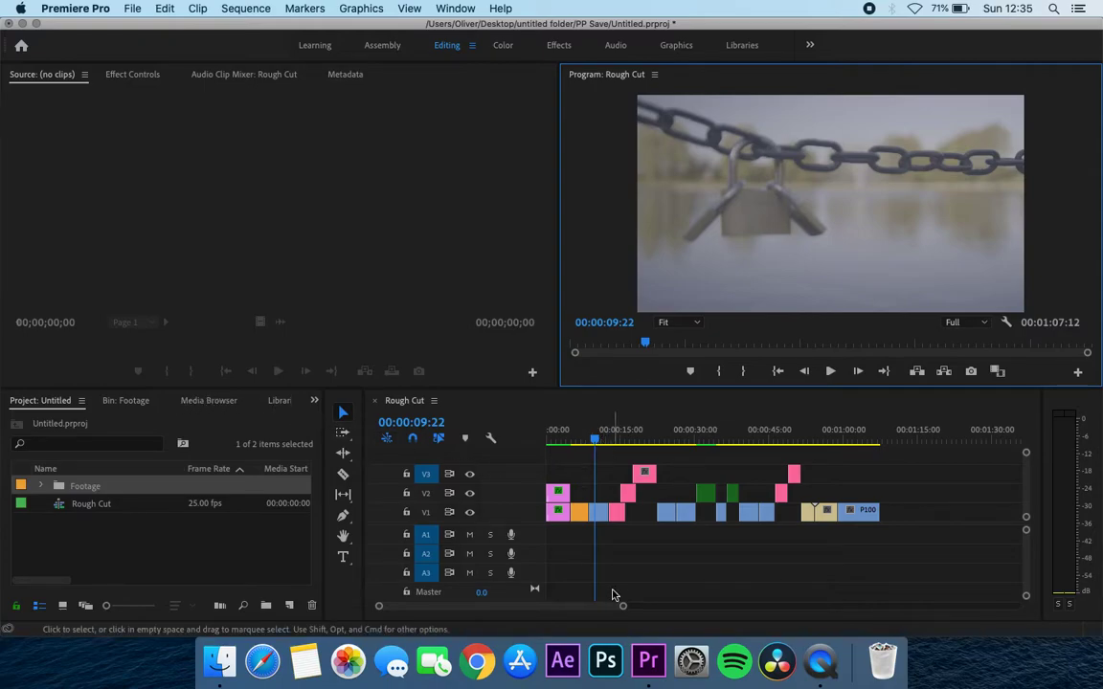
Step: Zoom the Rough Cut timeline into its first 40 seconds so clip names are readable
left_click_drag(622, 607, 586, 618)
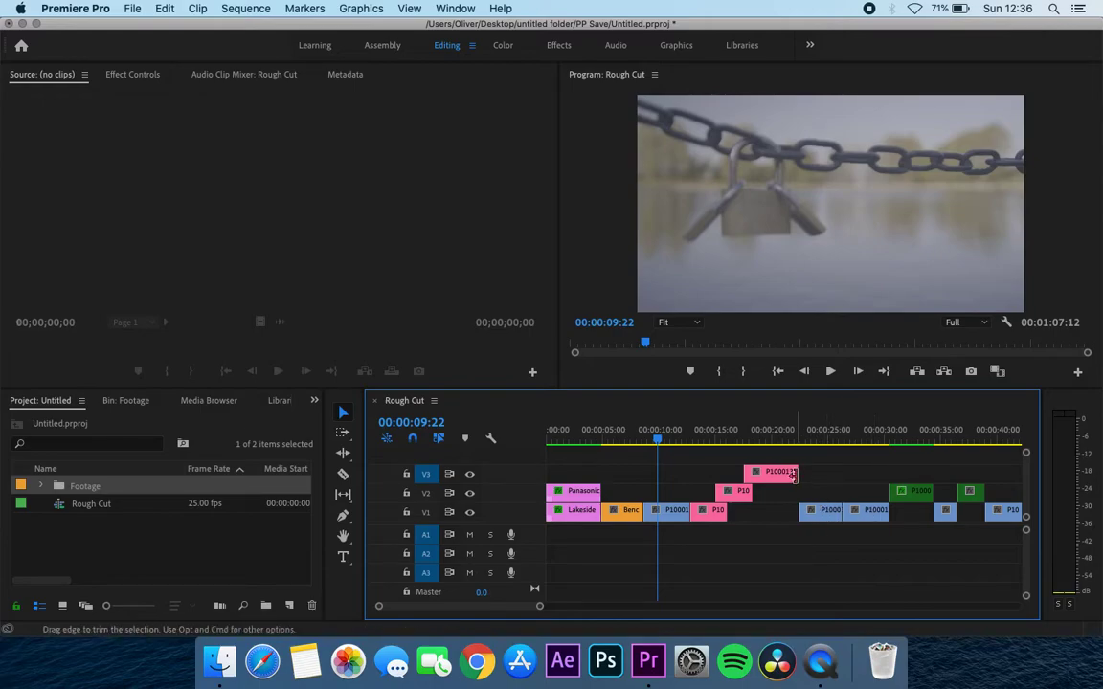
Step: Make the Video 1 and Video 2 tracks taller so each Rough Cut clip shows thumbnail frames
left_click(761, 474)
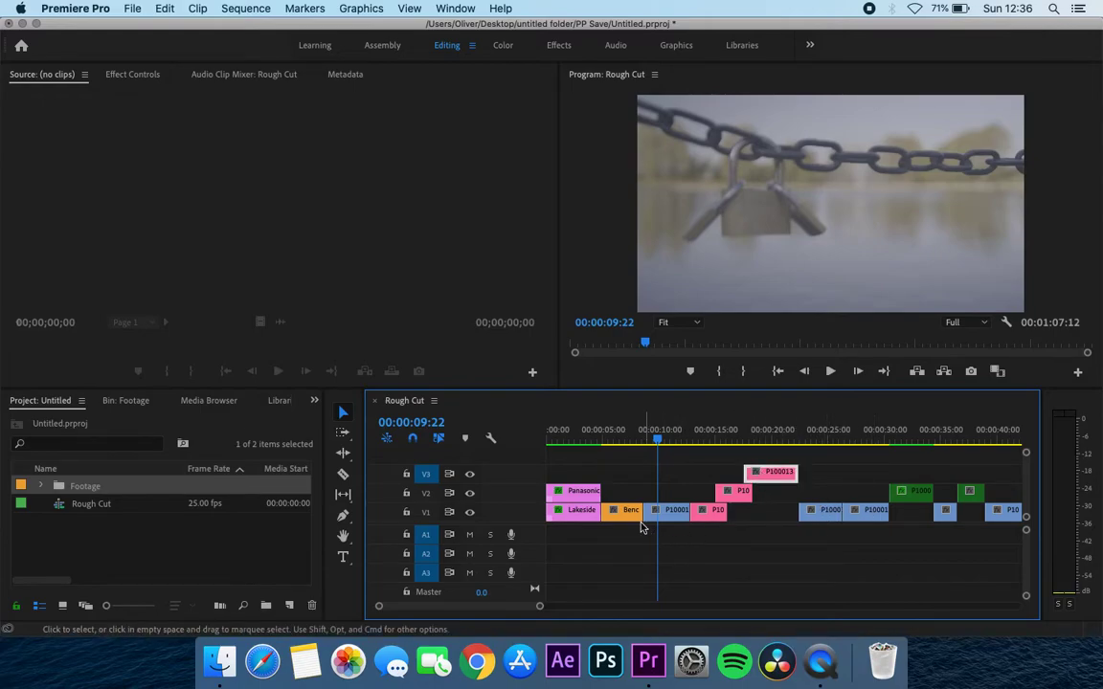
left_click(491, 438)
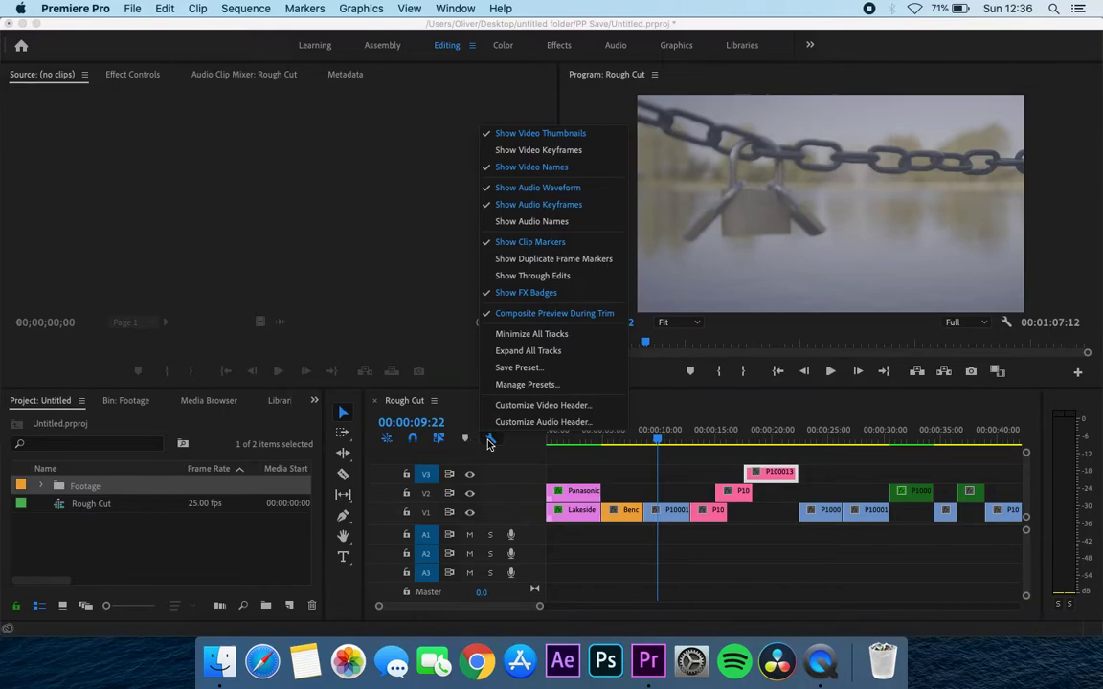
left_click(538, 151)
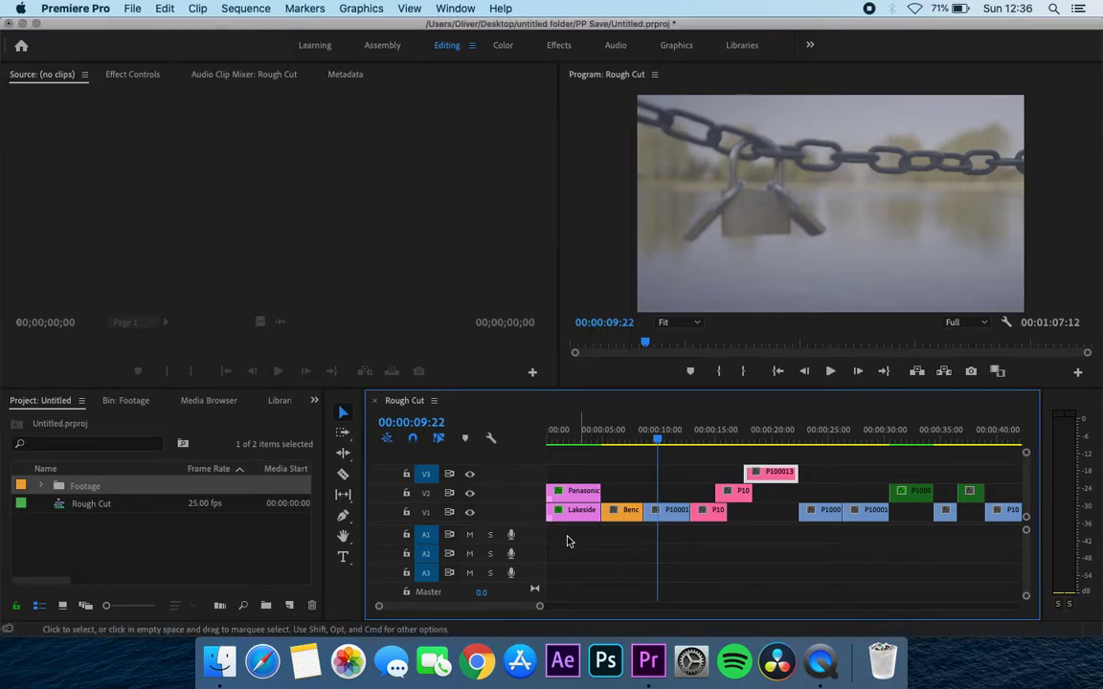
left_click(490, 440)
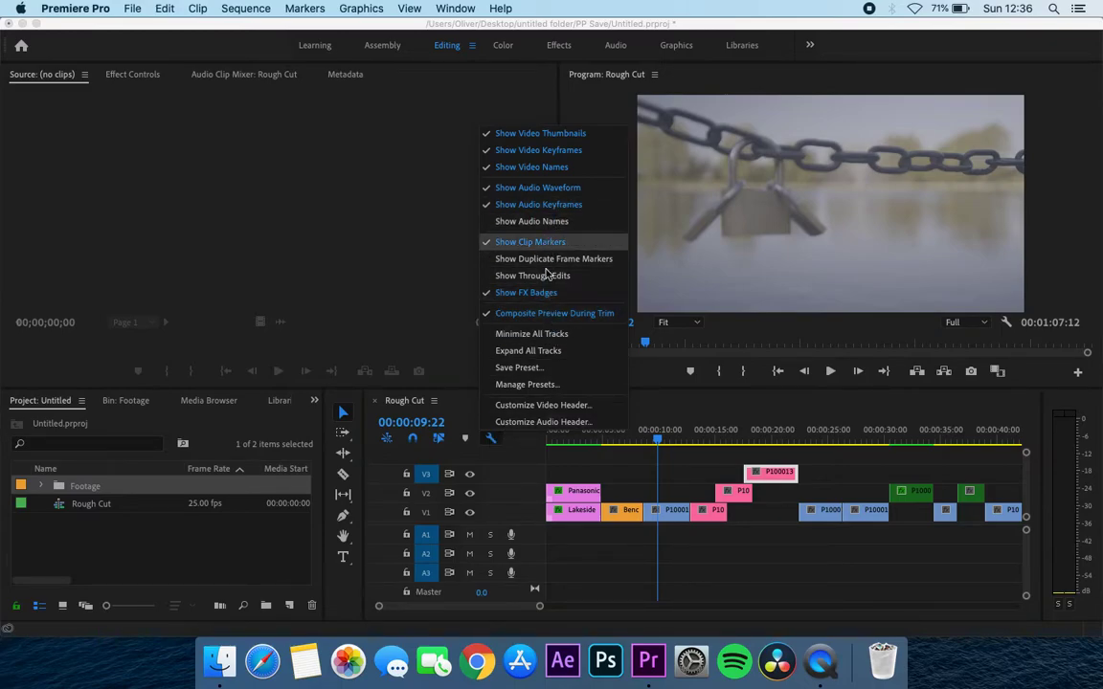
left_click(460, 414)
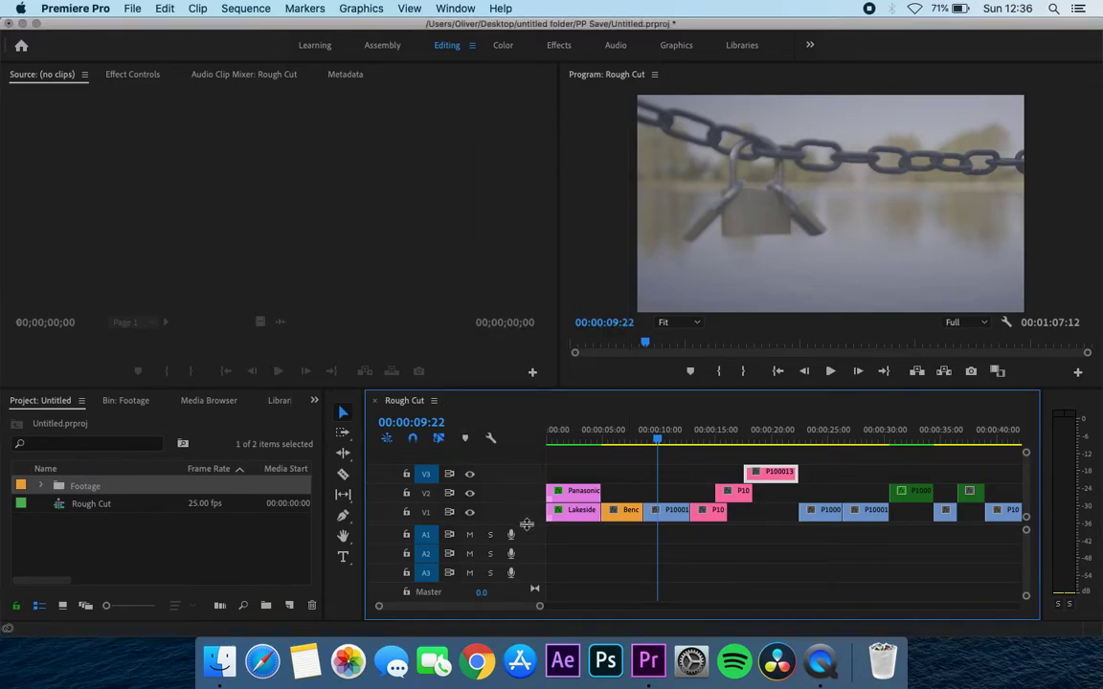
mouse_move(527, 525)
left_mouse_down()
mouse_move(526, 573)
mouse_move(525, 512)
left_mouse_up()
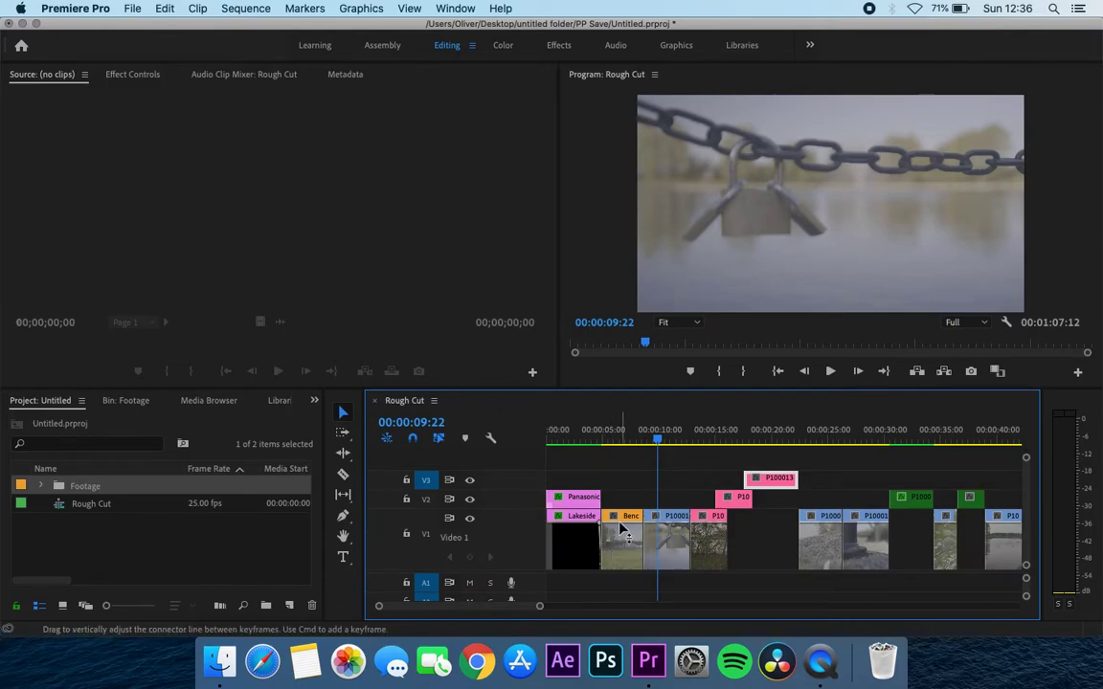
left_click(490, 438)
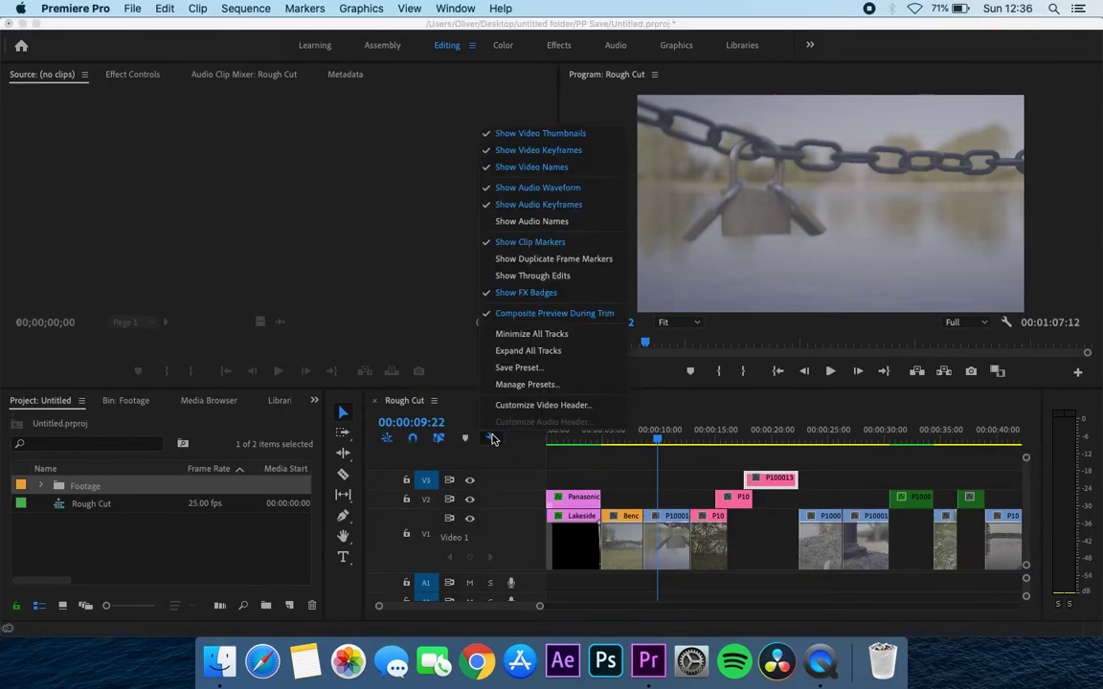
left_click(540, 153)
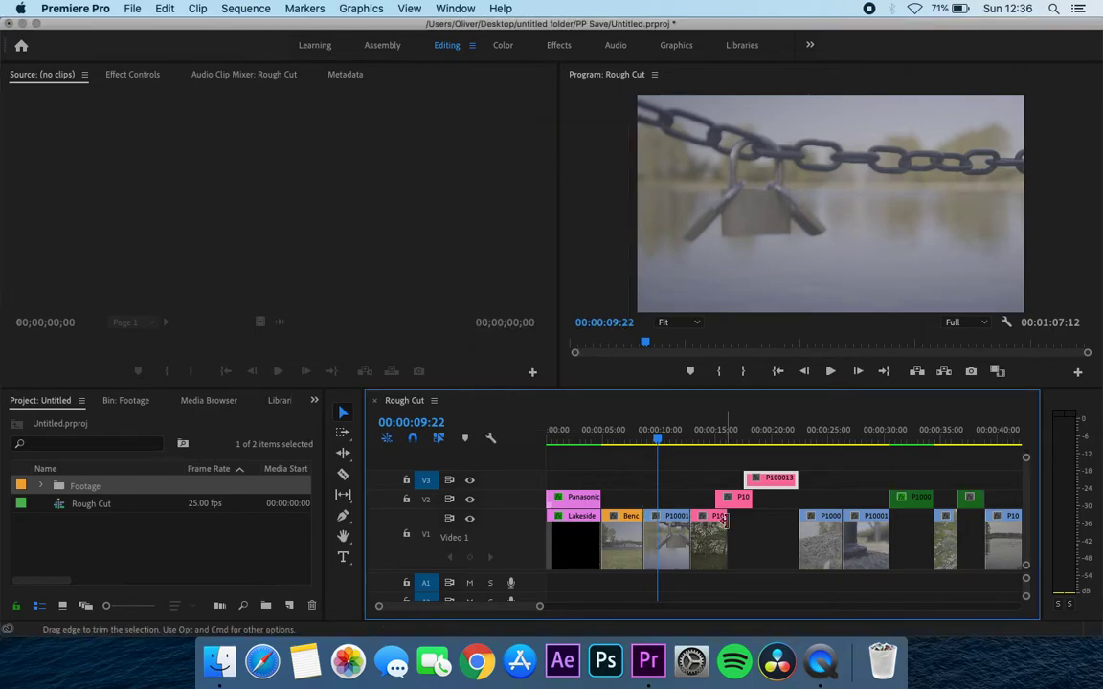
left_click_drag(524, 491, 530, 455)
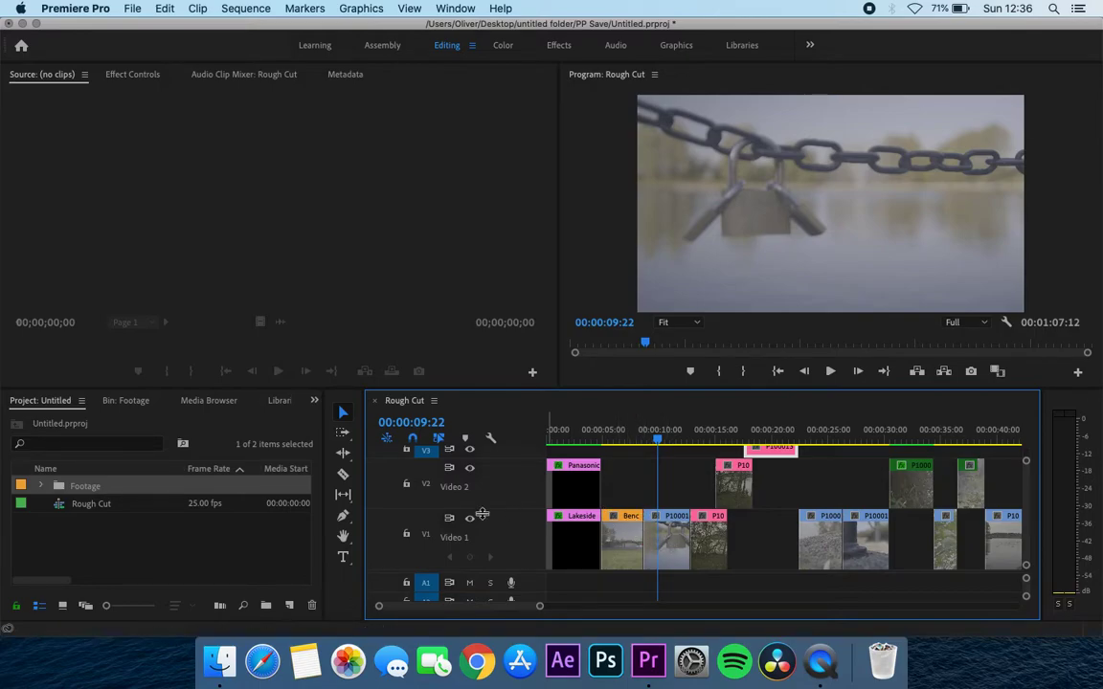
Step: With the Pen tool, select the Bench clip and turn on Show Video Keyframes
left_click(343, 515)
left_click(631, 525)
left_click(616, 525)
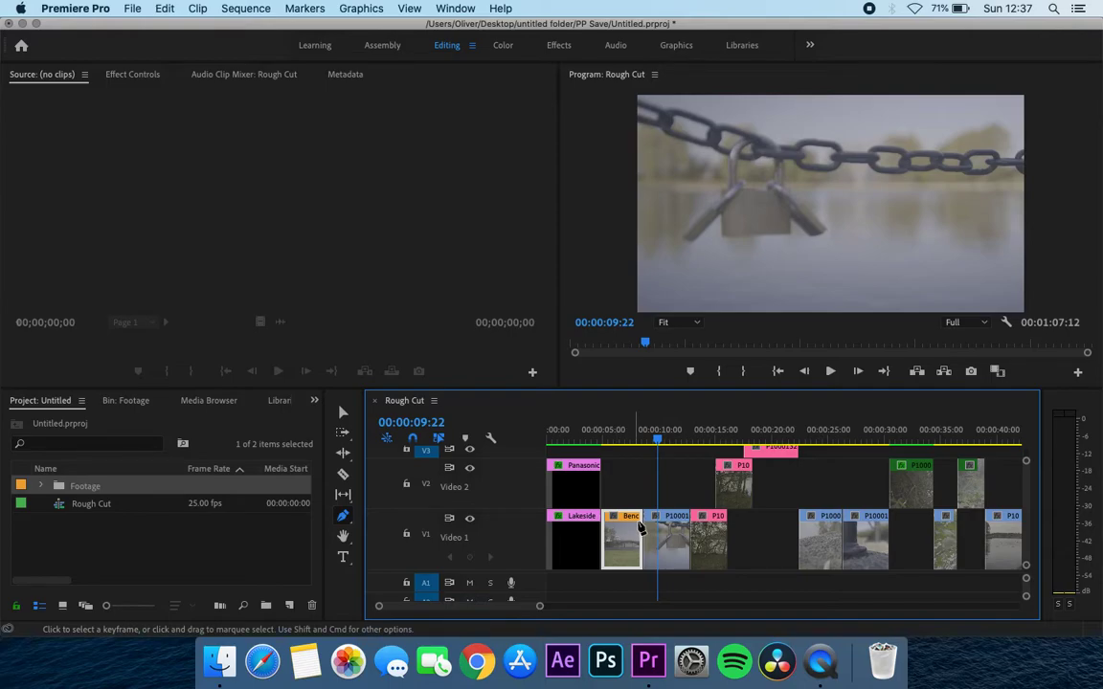
left_click(491, 439)
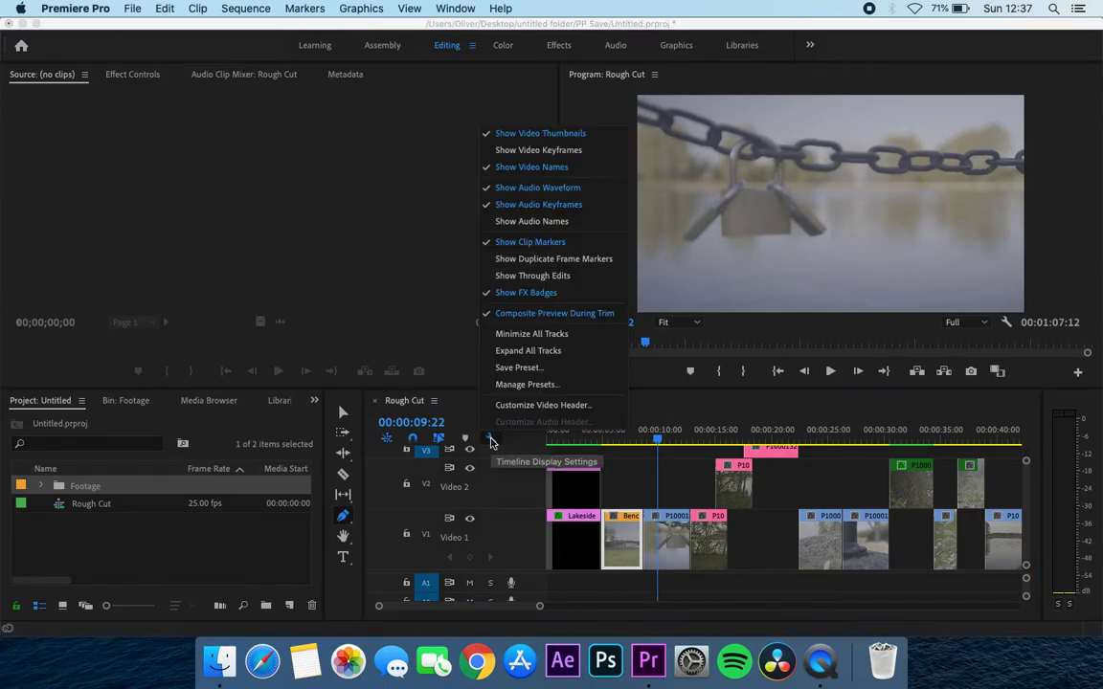
left_click(520, 154)
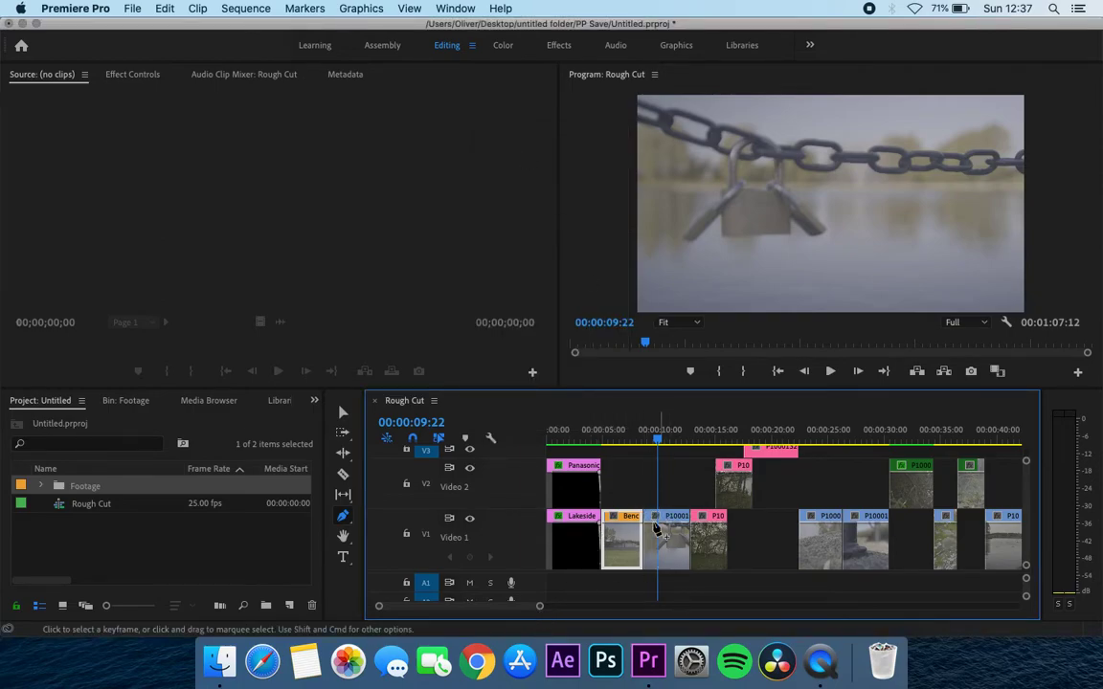
Step: Zoom to the 4–8 s range and play the Lakeside-to-Bench cut from 00:00:04:07
left_click_drag(642, 437, 615, 438)
left_click_drag(541, 609, 486, 616)
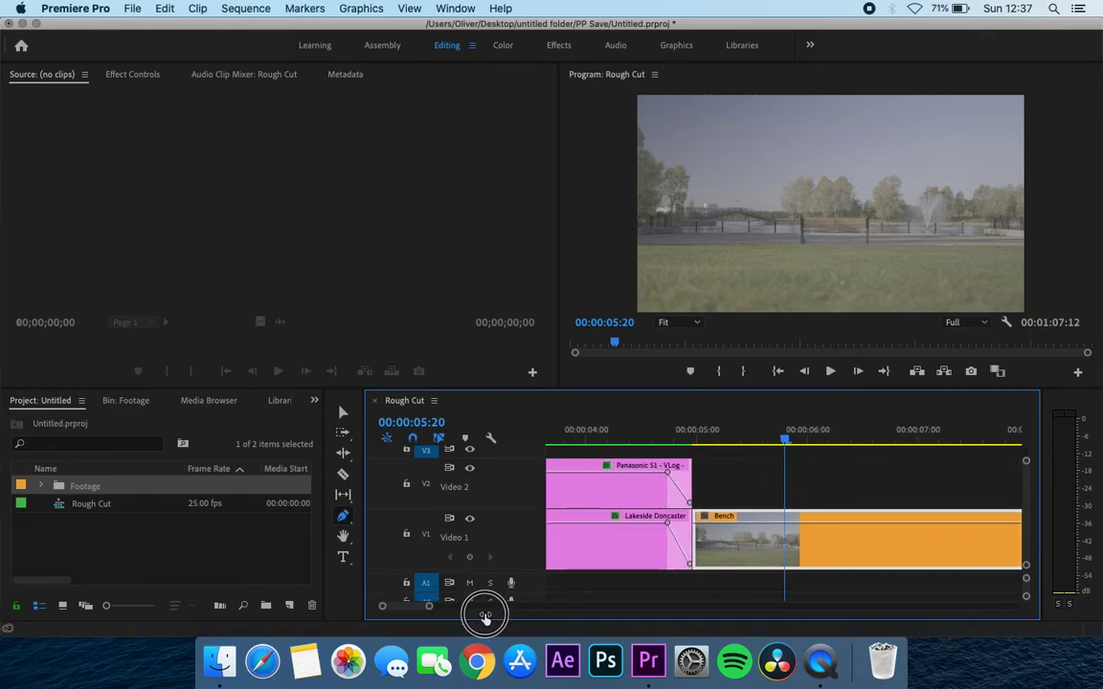
left_click(618, 433)
key("space")
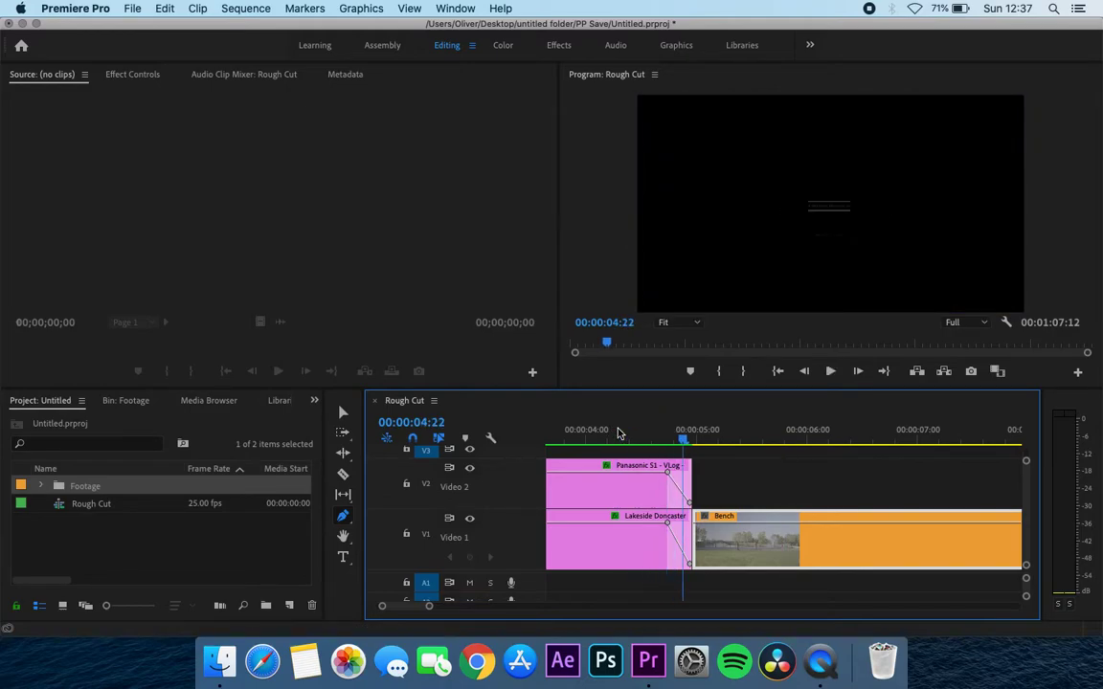
left_click(618, 433)
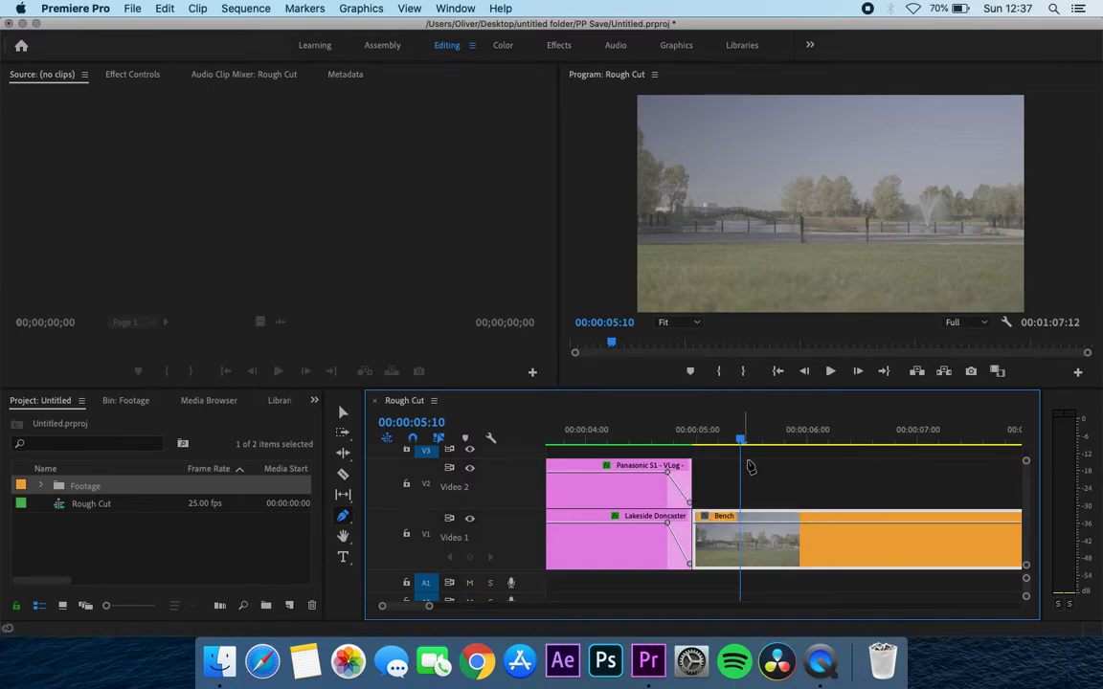
Step: Move the playhead to 00:00:05:16 and bring up the Bench clip's Opacity property menu
left_click_drag(740, 440, 780, 441)
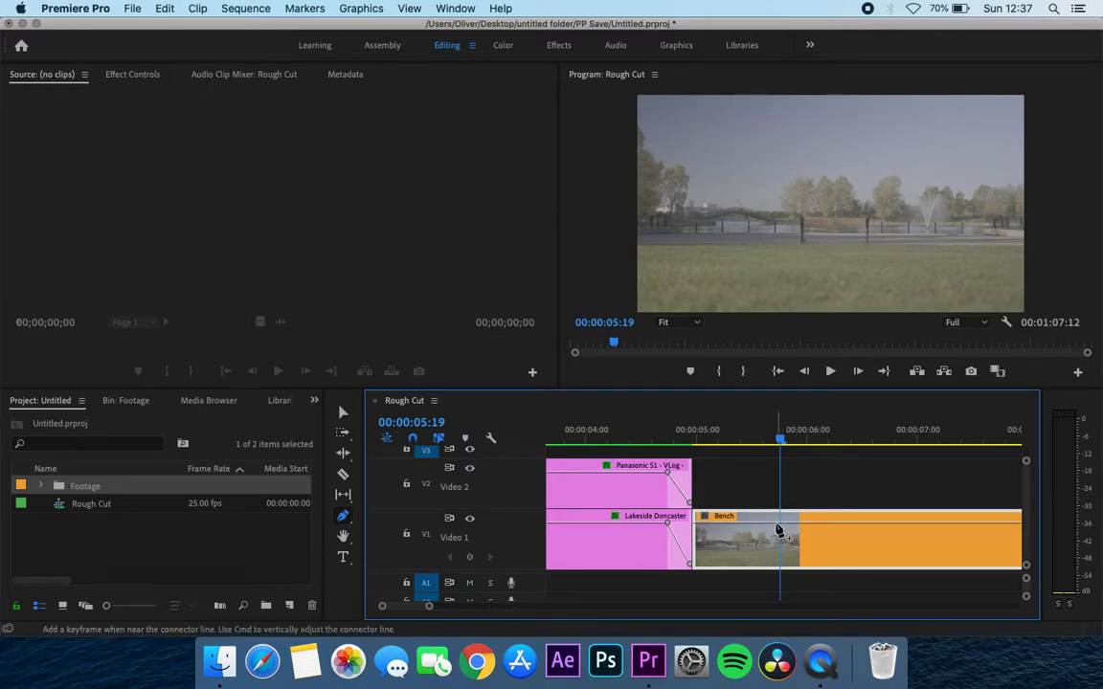
left_click(706, 519)
mouse_move(737, 549)
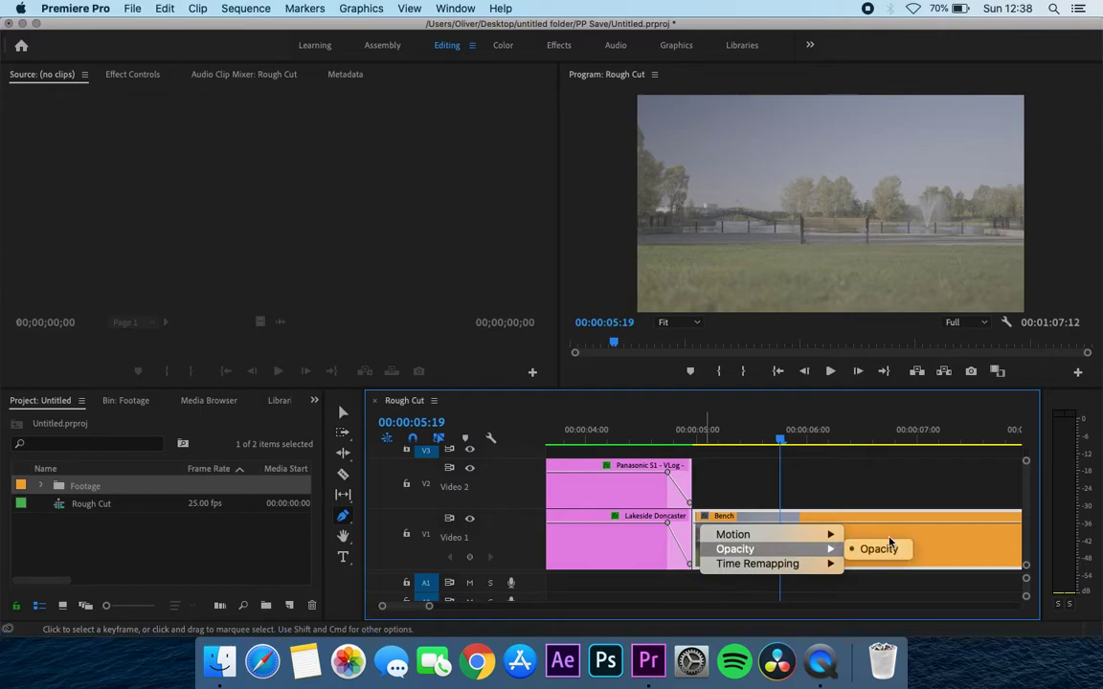
Step: Set Bench's keyframe line to Opacity and add keyframes, with a low-opacity one at the clip start
left_click(766, 484)
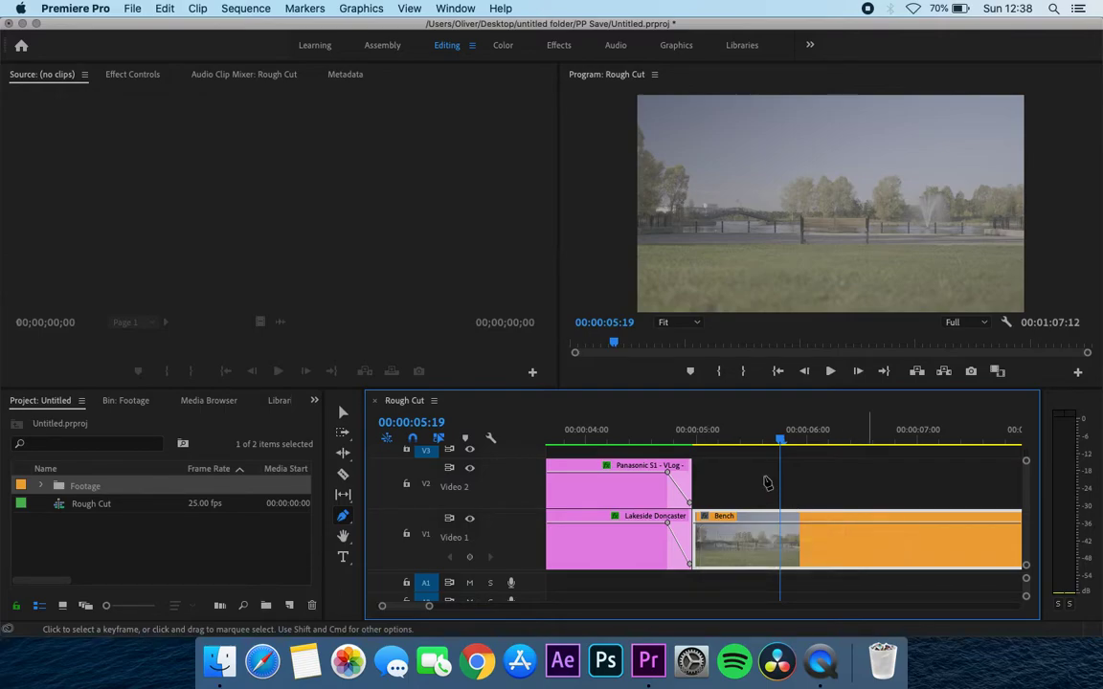
left_click(778, 524)
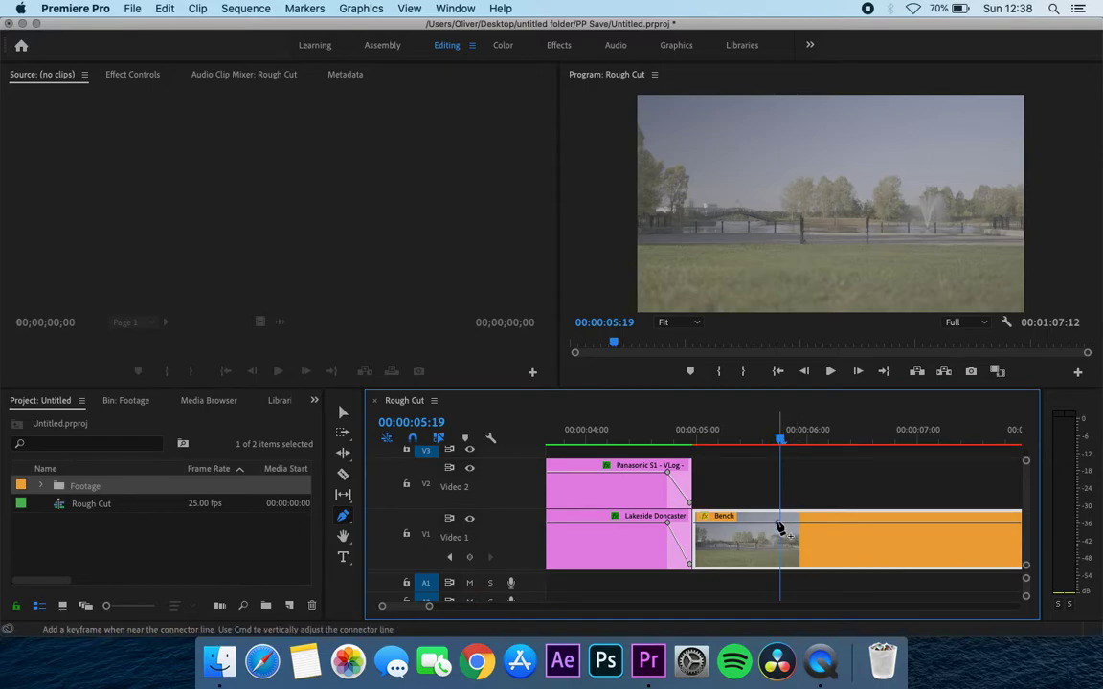
left_click_drag(700, 524, 693, 565)
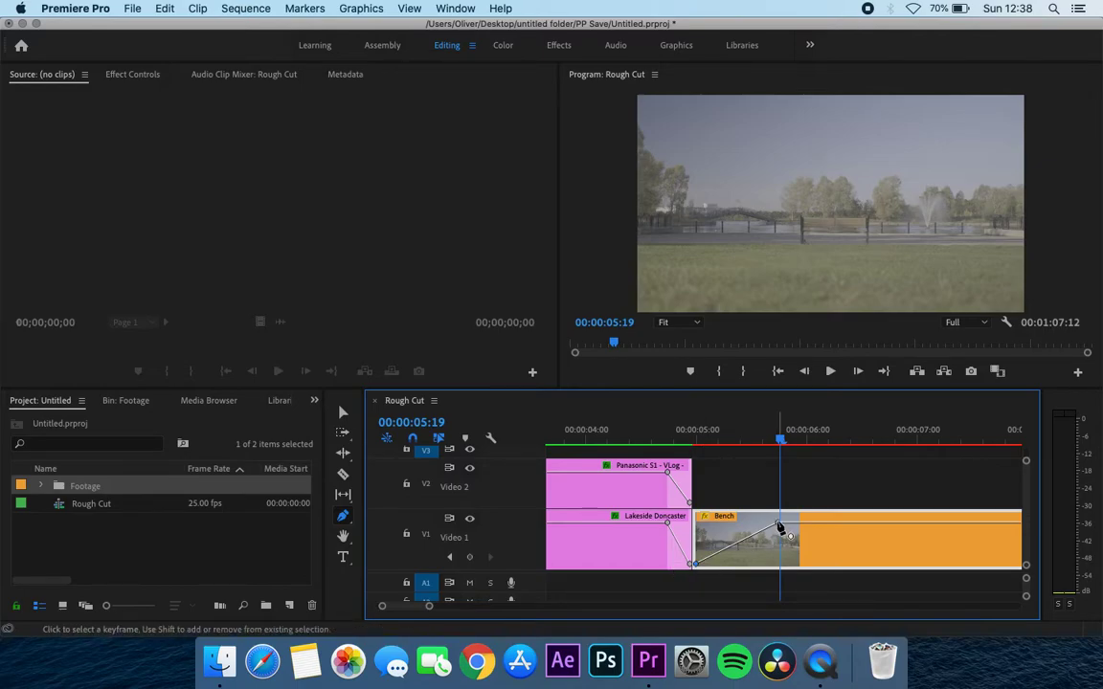
Step: Shift the upper Bench keyframe to about 00:00:05:08 and set it to about 66.66 opacity
mouse_move(780, 439)
left_mouse_down()
mouse_move(716, 443)
mouse_move(699, 457)
mouse_move(775, 463)
mouse_move(695, 482)
mouse_move(766, 473)
mouse_move(704, 501)
mouse_move(788, 470)
mouse_move(694, 490)
mouse_move(783, 450)
left_mouse_up()
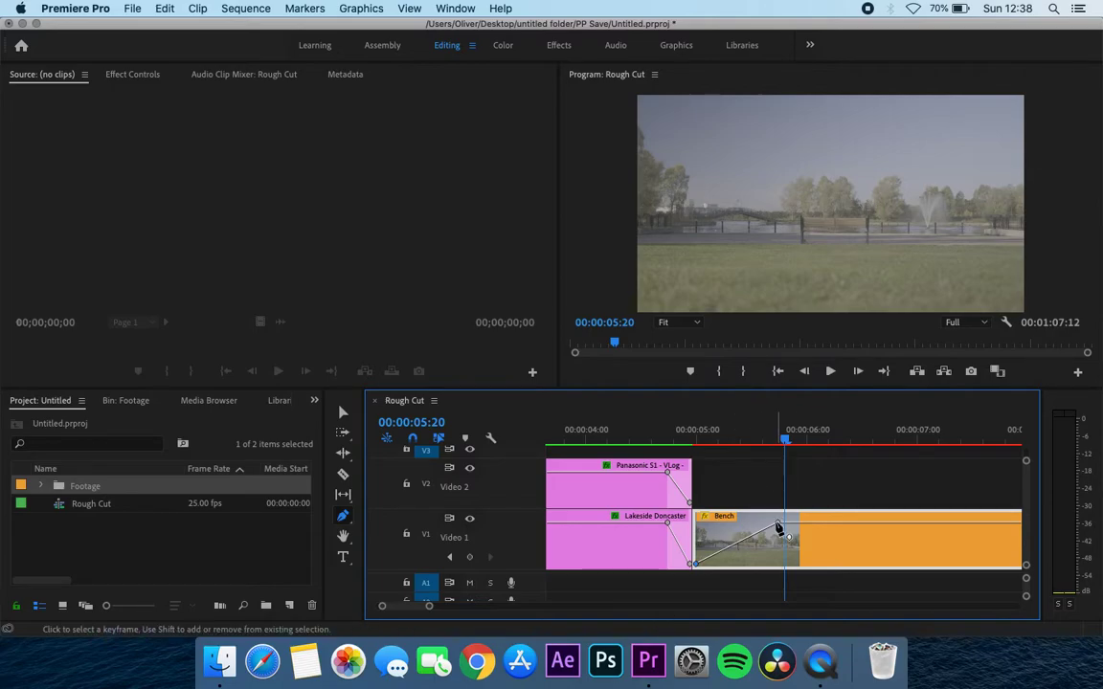
left_click_drag(785, 535, 730, 529)
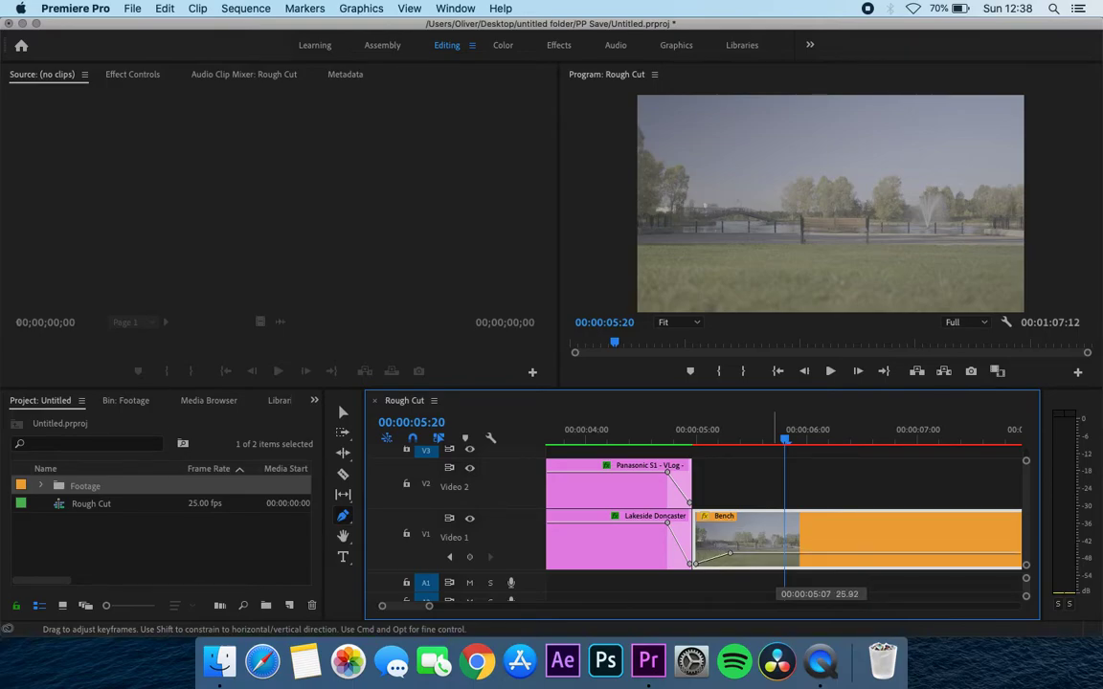
mouse_move(729, 553)
left_mouse_down()
mouse_move(730, 562)
mouse_move(729, 553)
left_mouse_up()
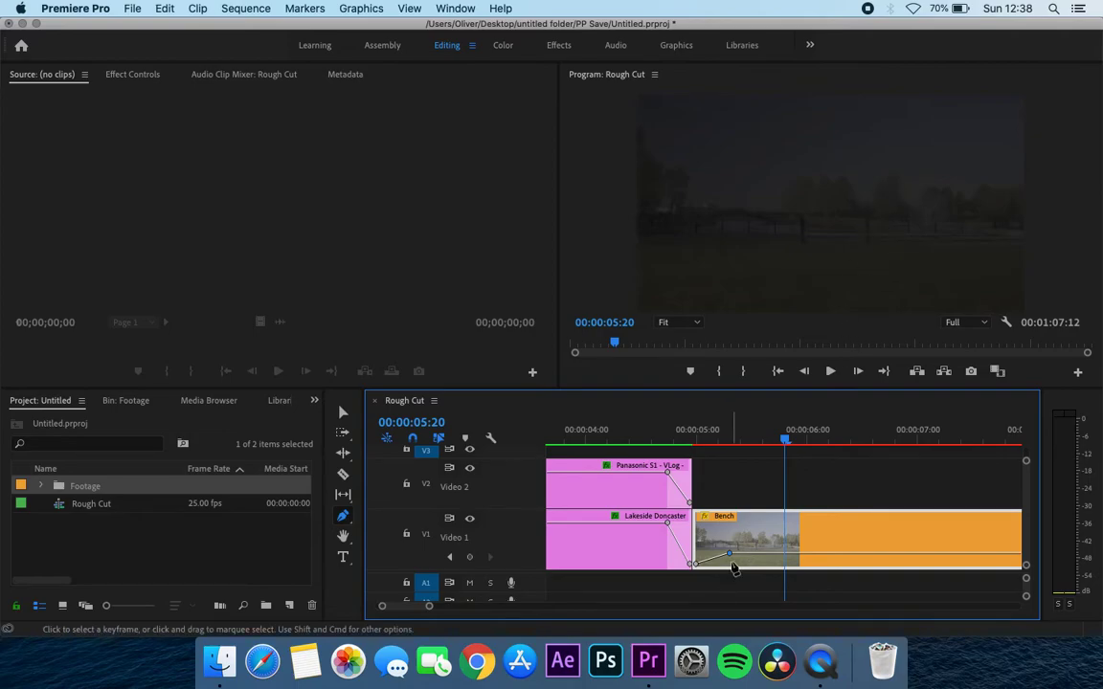
left_click_drag(730, 554, 731, 522)
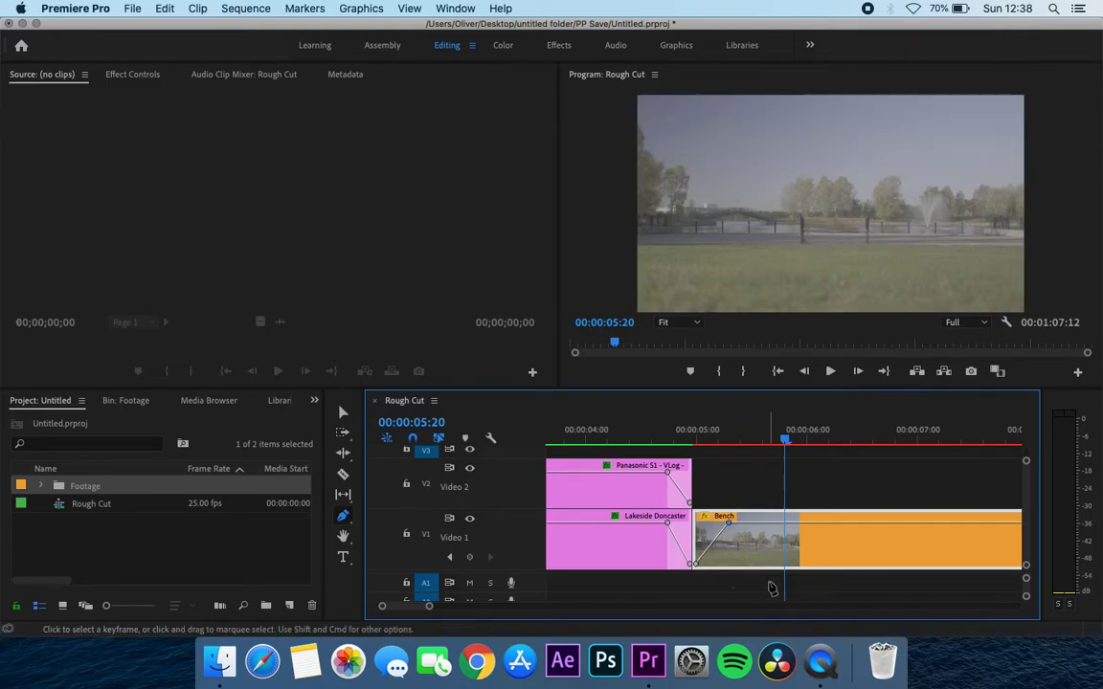
Step: Zoom the timeline out and place the playhead at 00:00:15:16
left_click(439, 607)
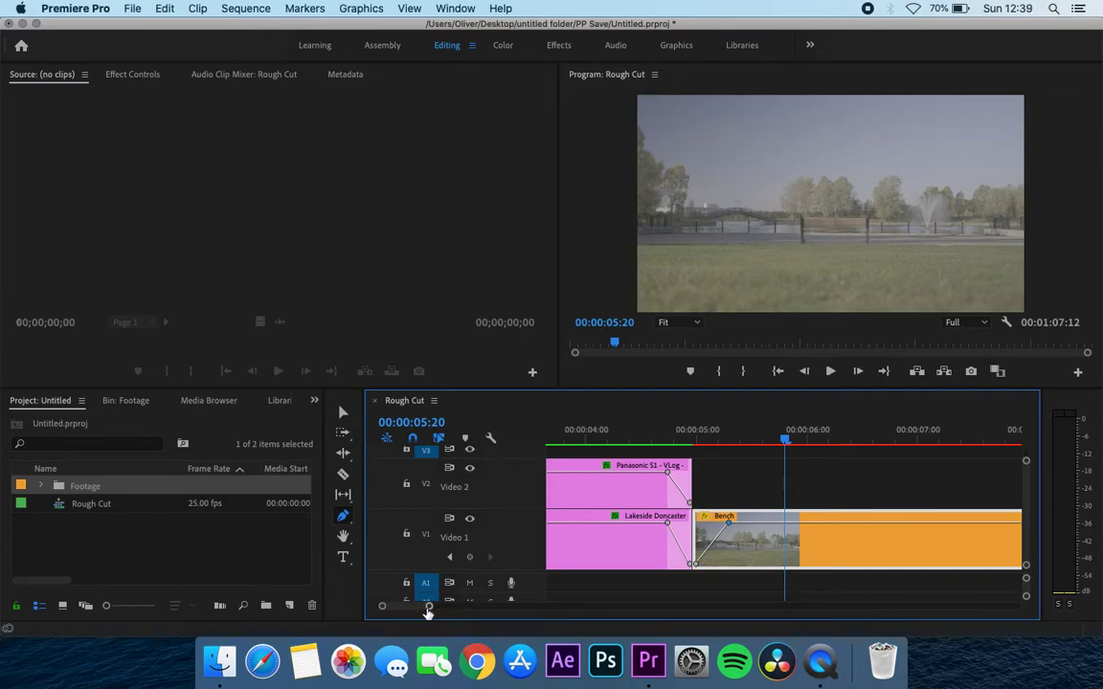
left_click(436, 609)
left_click_drag(431, 611, 492, 605)
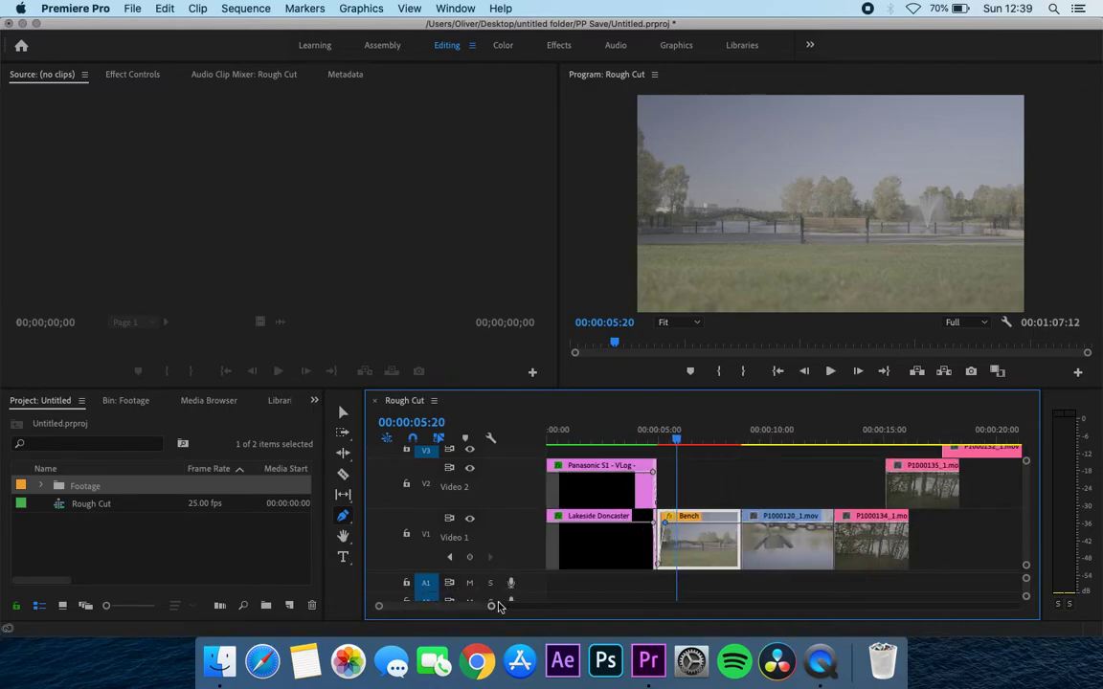
left_click(899, 430)
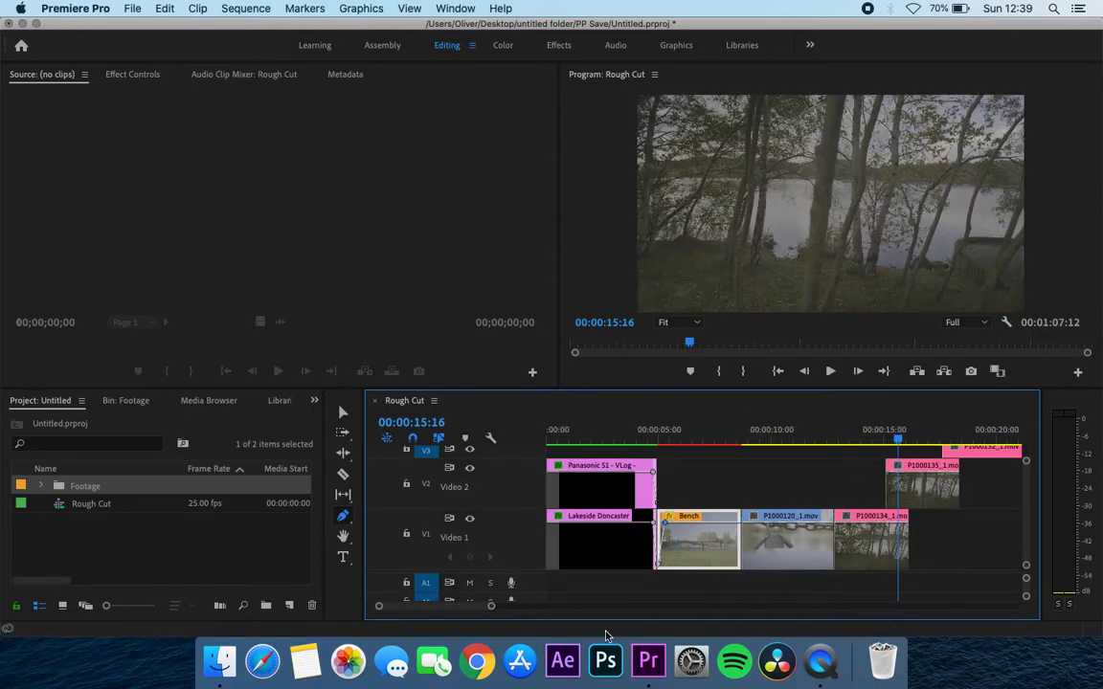
left_click_drag(493, 611, 466, 608)
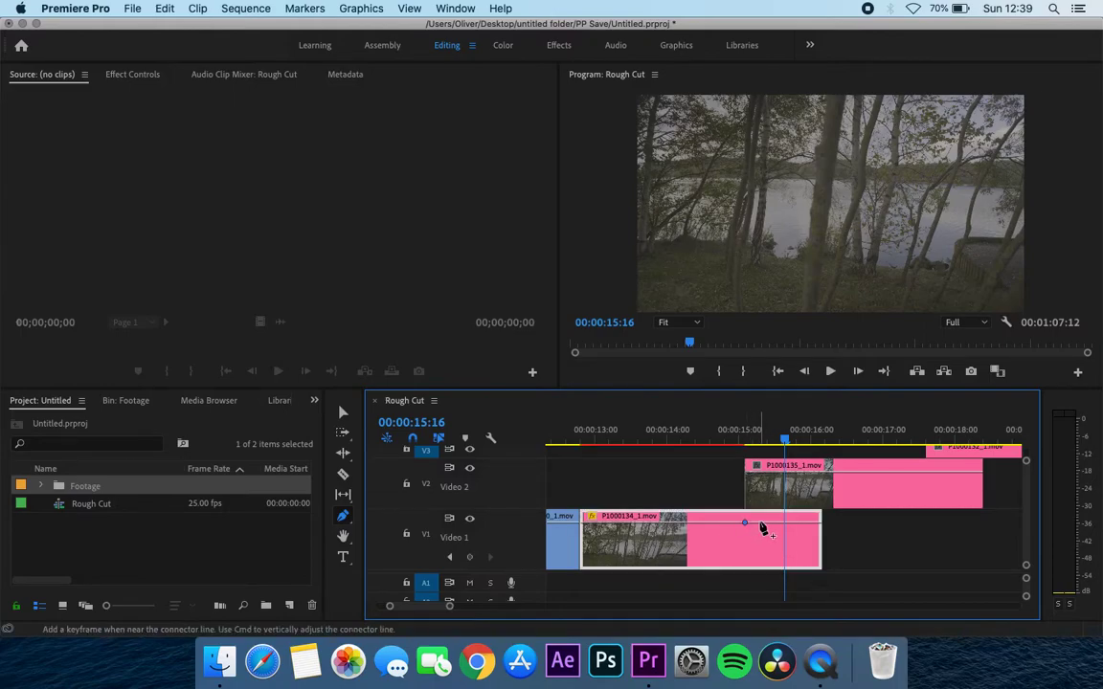
Step: Add an opacity keyframe on P1000134_1.mov lowered to 66.66
left_click(745, 523)
mouse_move(761, 524)
left_mouse_down()
mouse_move(772, 563)
mouse_move(772, 523)
left_mouse_up()
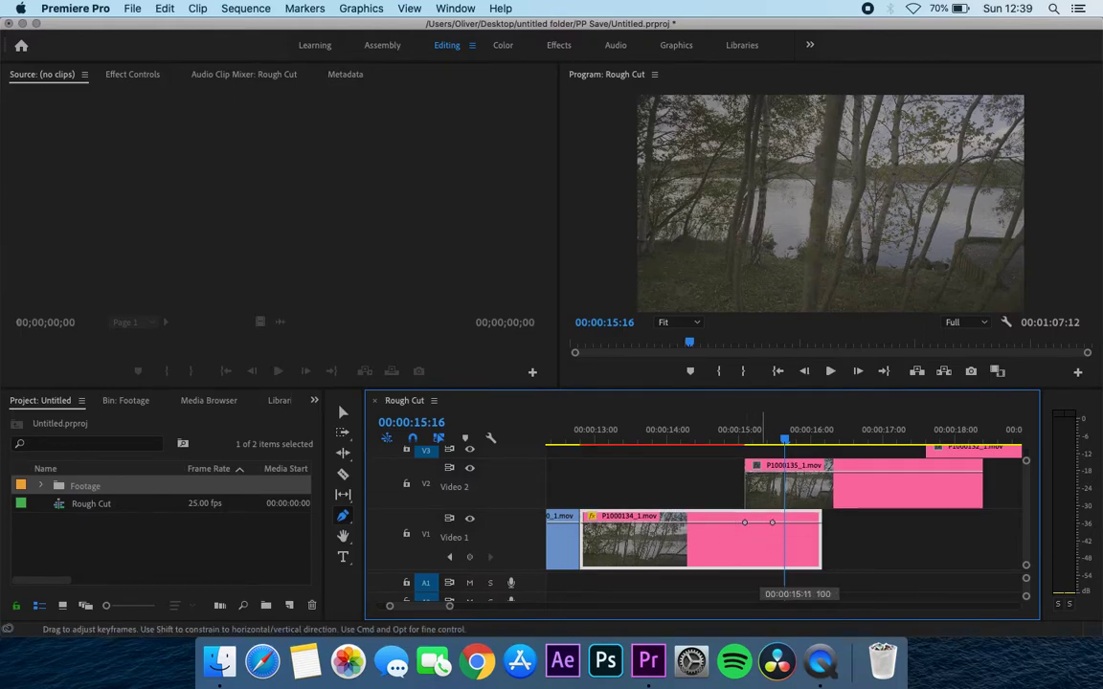
right_click(745, 524)
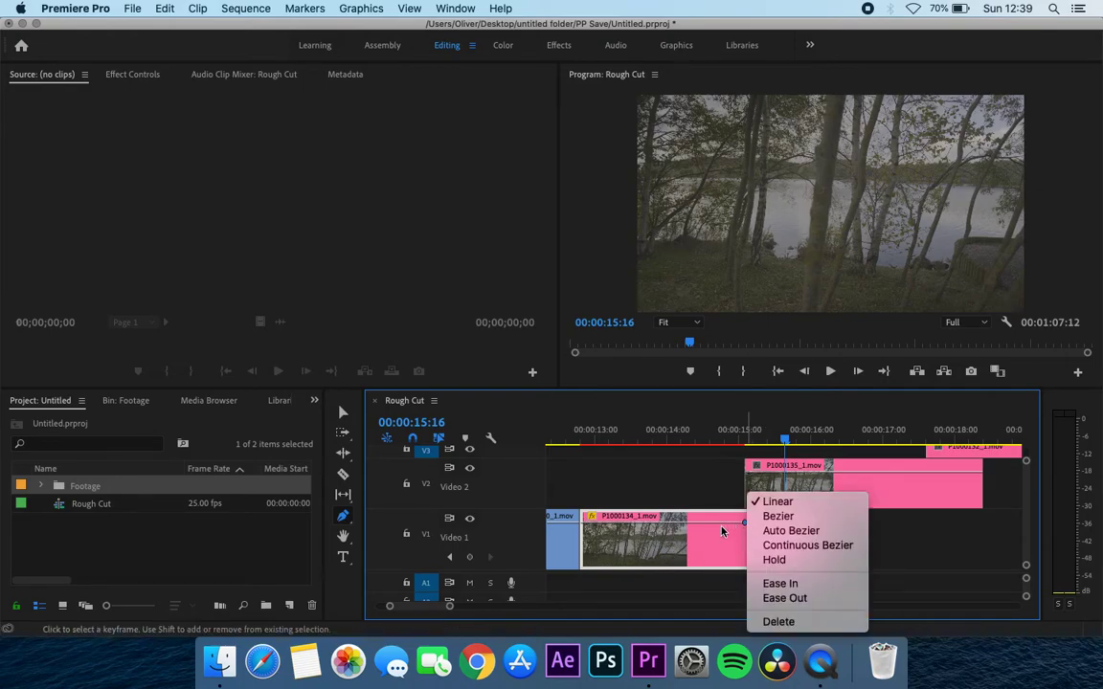
left_click(717, 518)
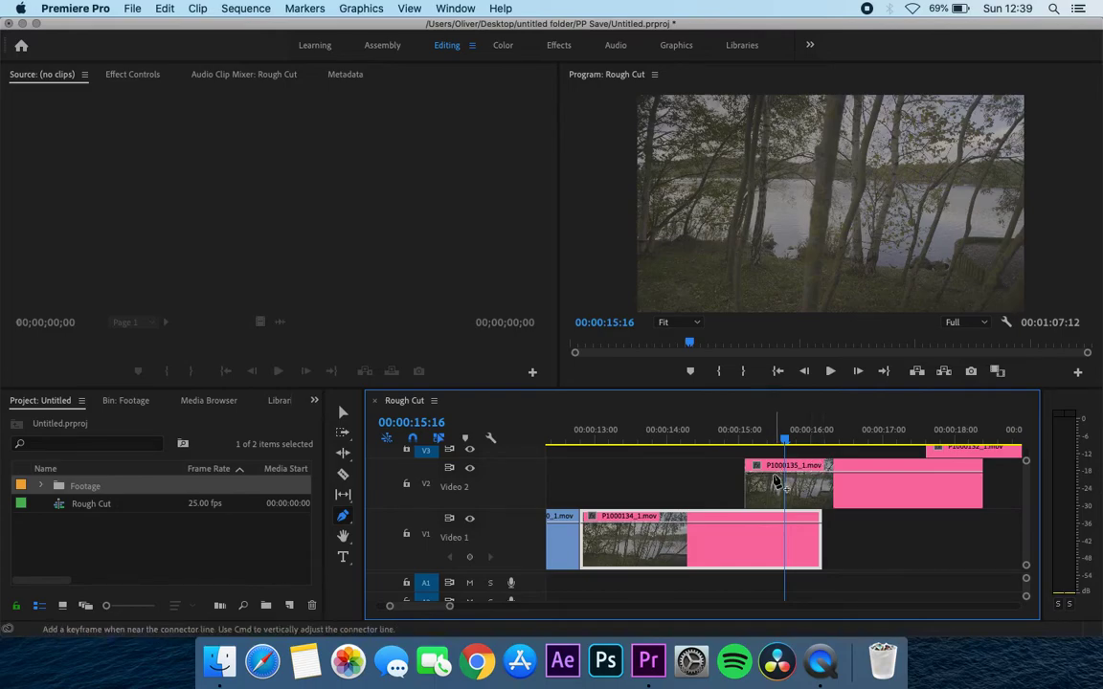
Step: Add an opacity keyframe at 30 on P1000135_1.mov, then restore its start to 100% with no fade-in
left_click(757, 490)
right_click(754, 502)
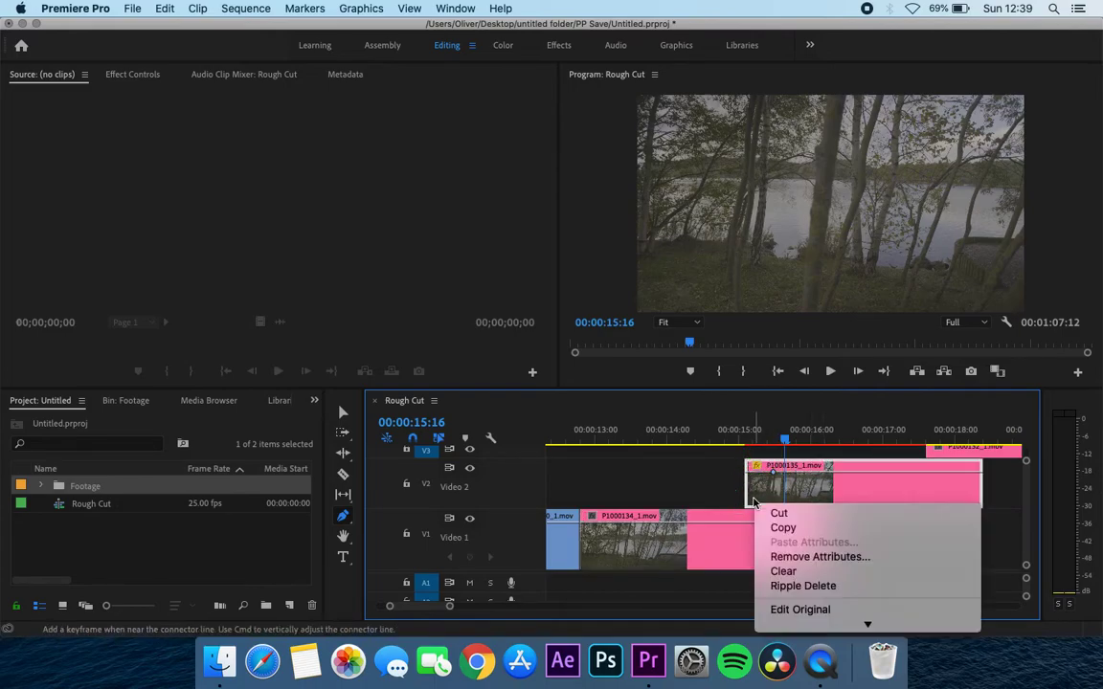
left_click(752, 482)
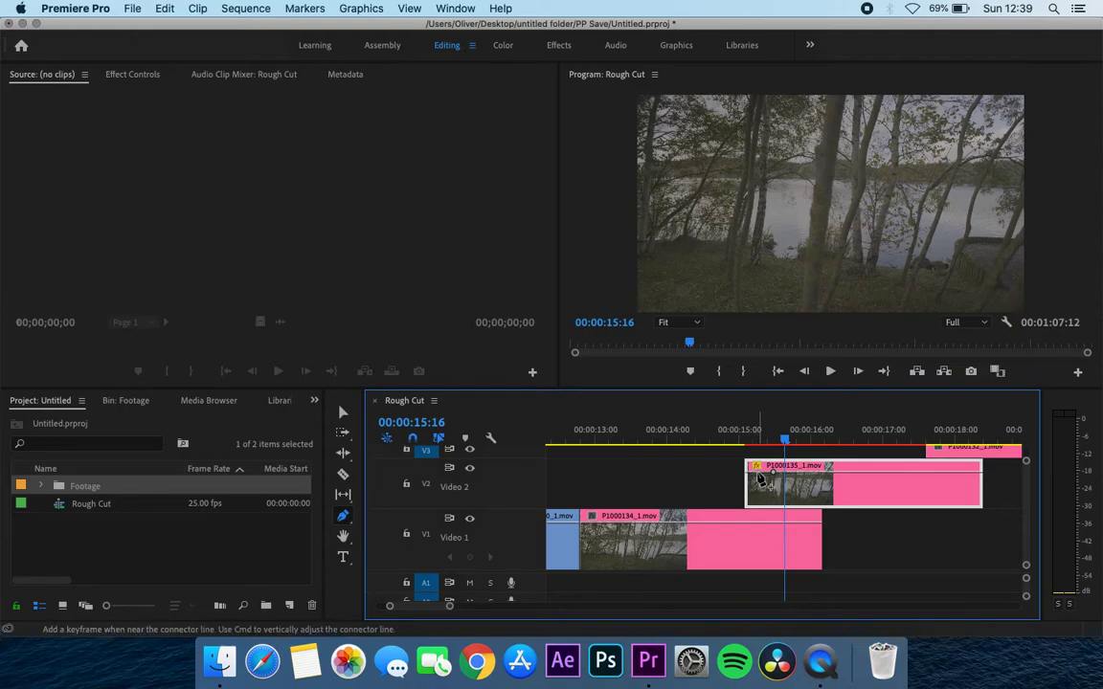
left_click_drag(758, 484, 756, 494)
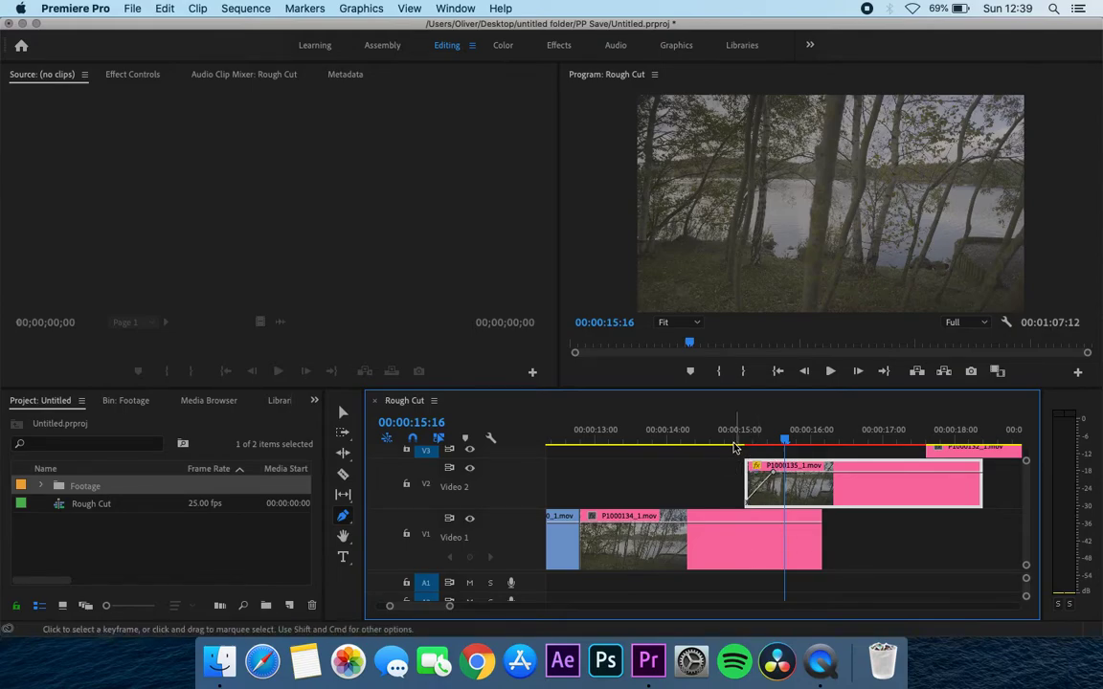
left_click(729, 439)
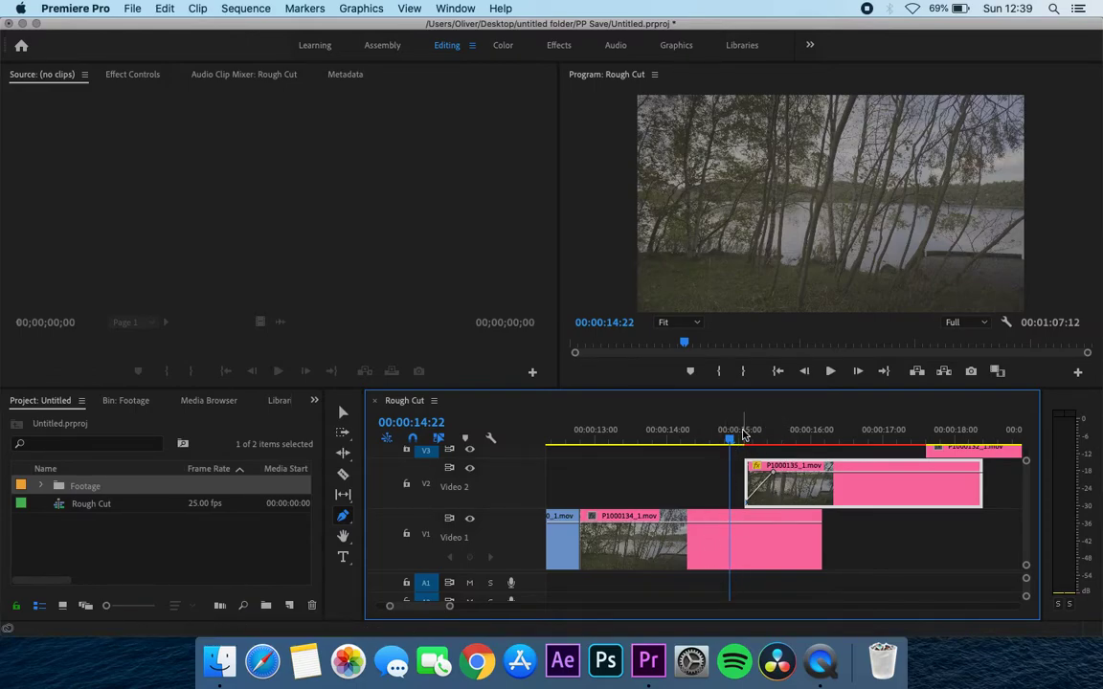
mouse_move(727, 440)
left_mouse_down()
mouse_move(790, 443)
mouse_move(726, 452)
left_mouse_up()
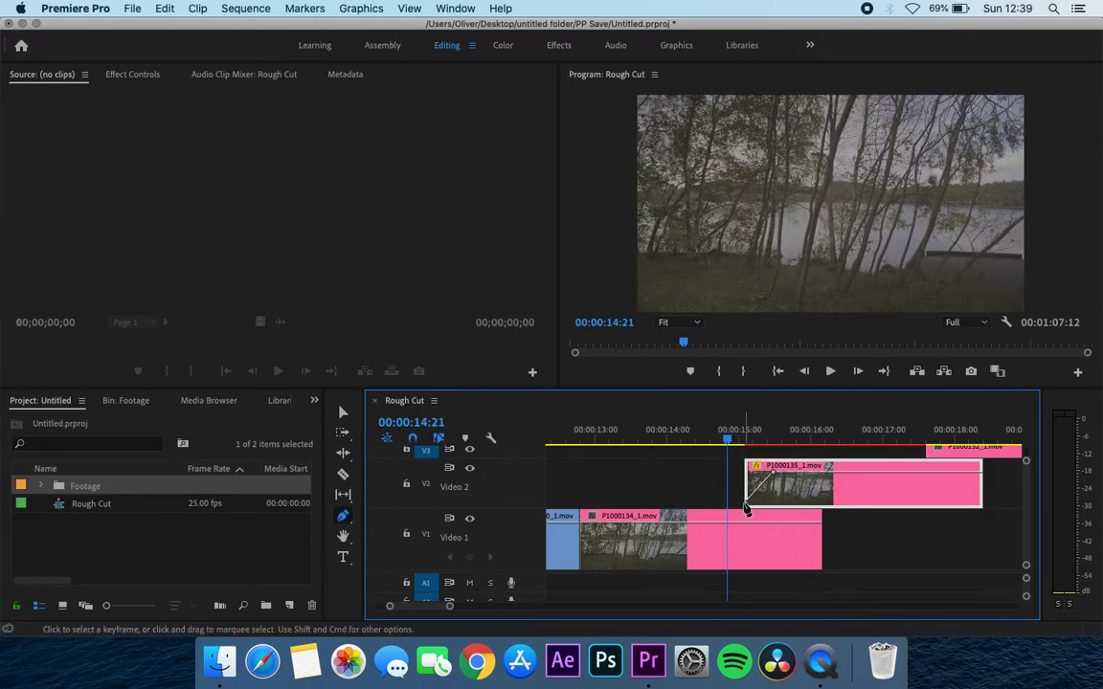
left_click_drag(747, 508, 757, 472)
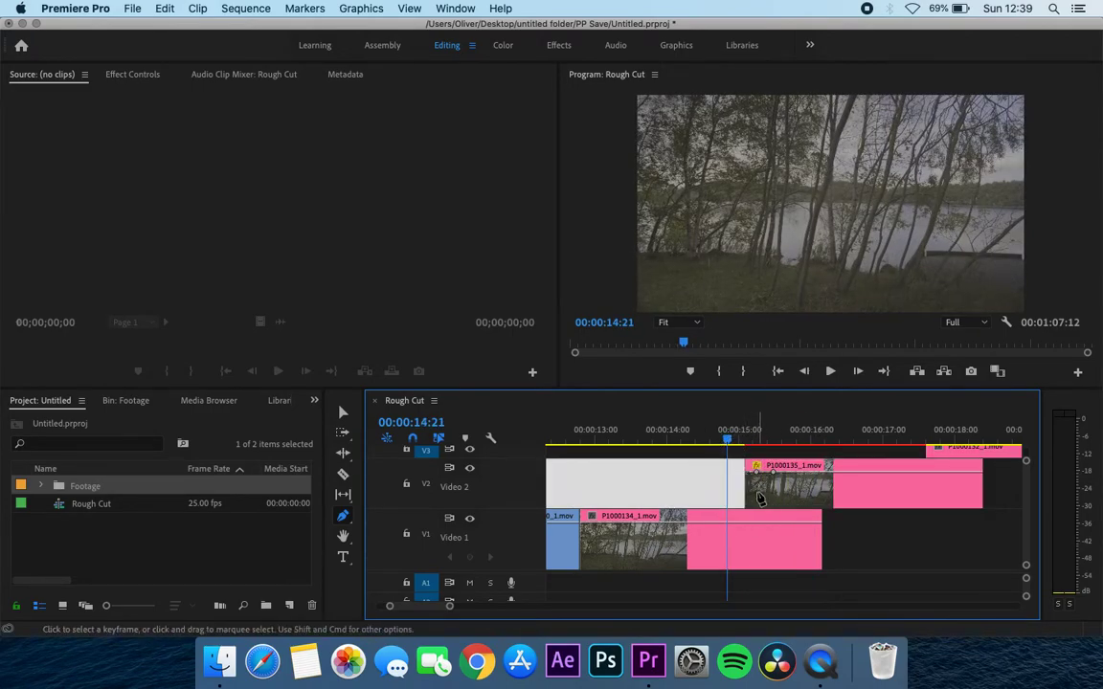
Step: Preview 00:00:14:12 to 00:00:15:02 and select the empty gap after P1000134_1.mov
right_click(726, 444)
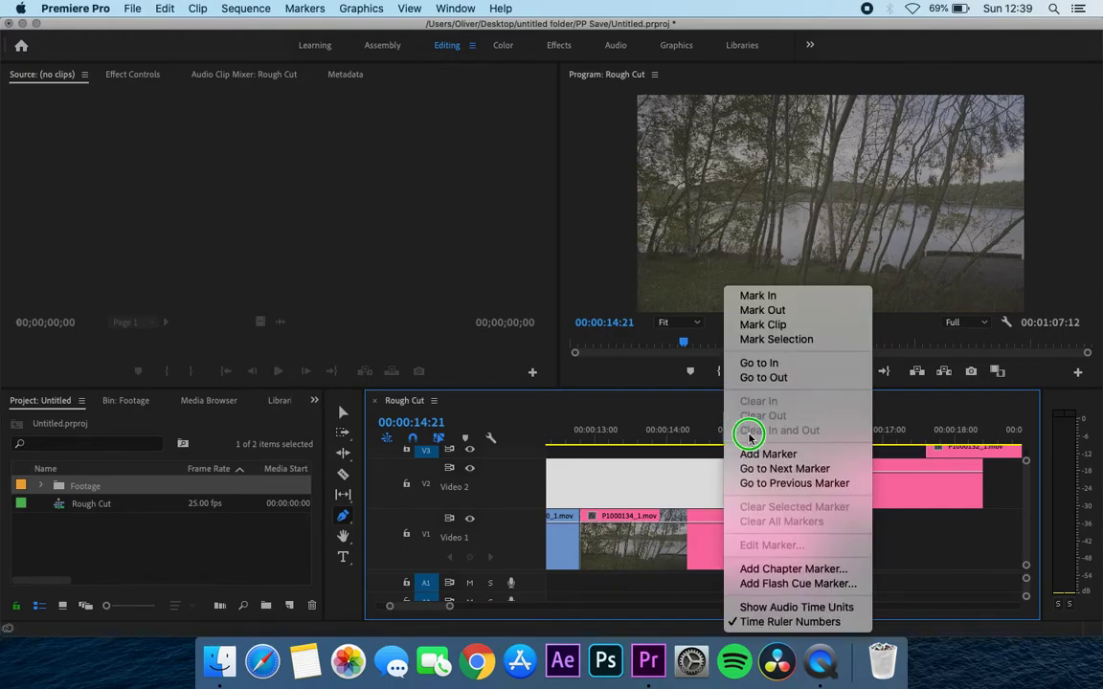
left_click(685, 447)
left_click(703, 436)
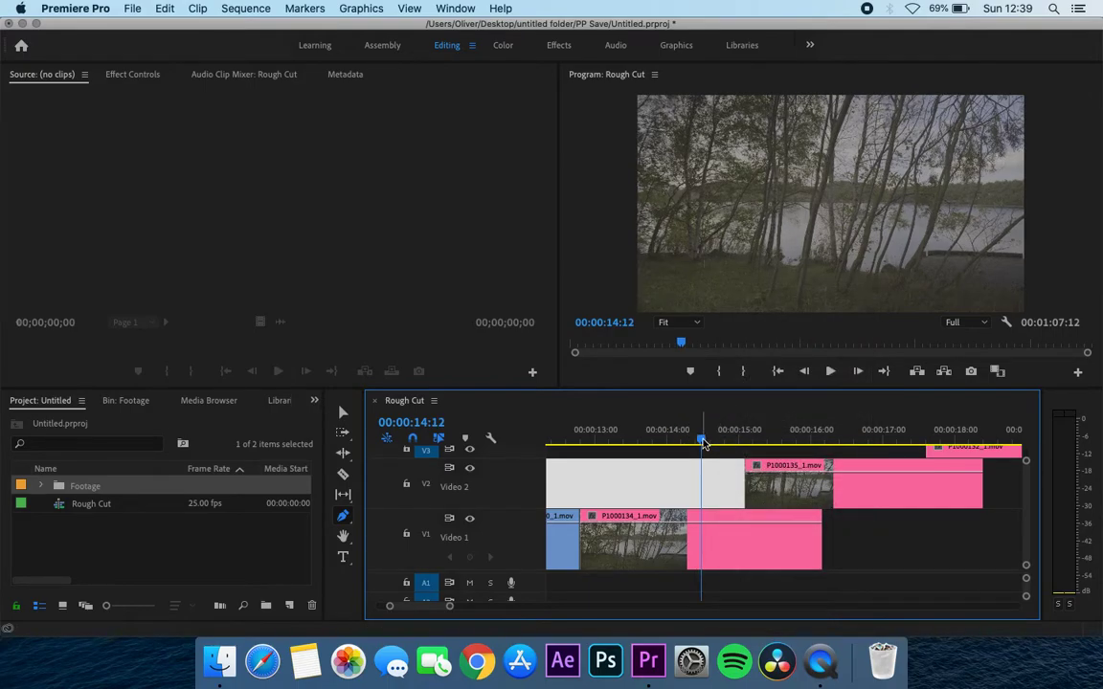
mouse_move(704, 443)
left_mouse_down()
mouse_move(768, 443)
mouse_move(721, 451)
left_mouse_up()
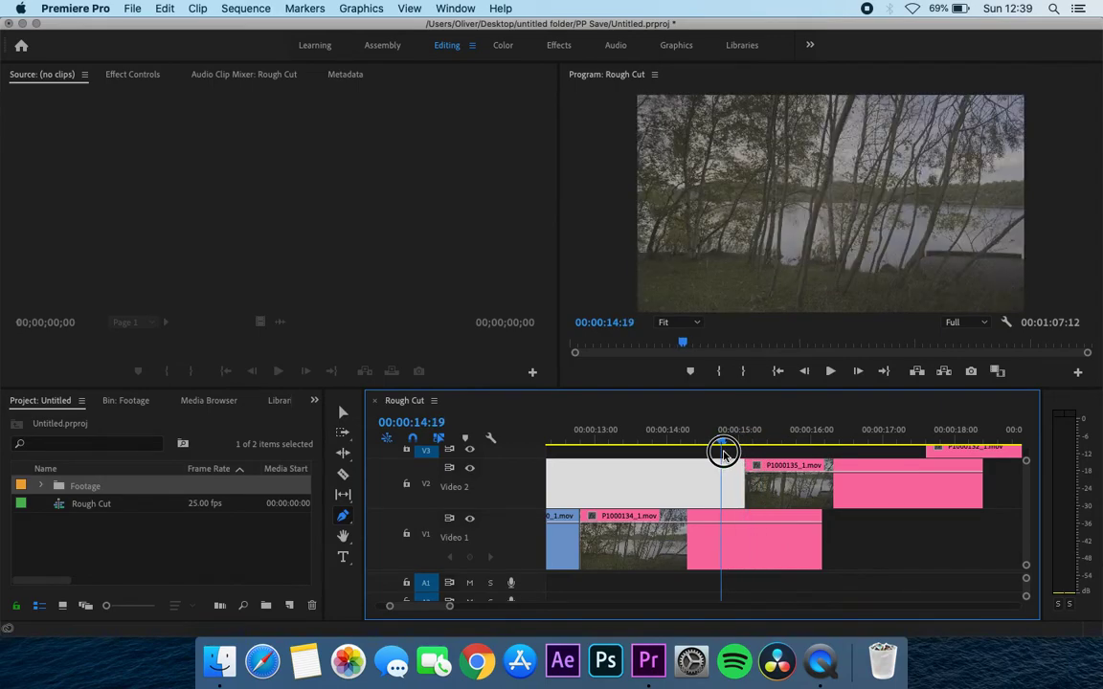
left_click(878, 542)
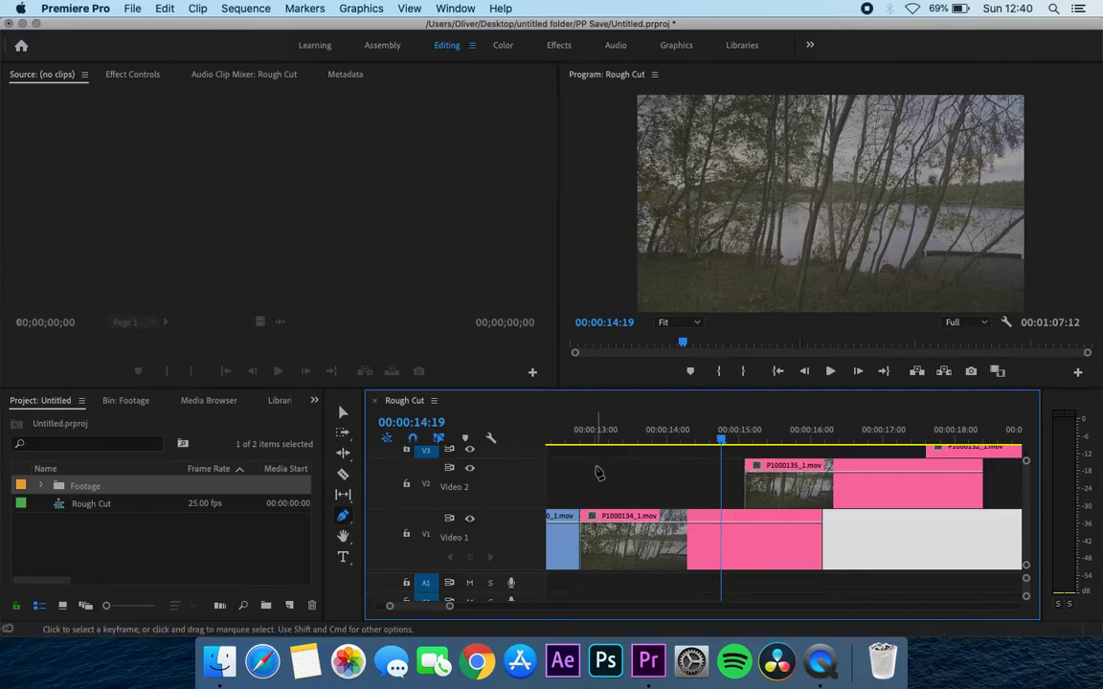
left_click(449, 609)
Step: Zoom out to the full Rough Cut and shrink tracks so V1, V2 and V3 all fit
left_click_drag(449, 609, 512, 606)
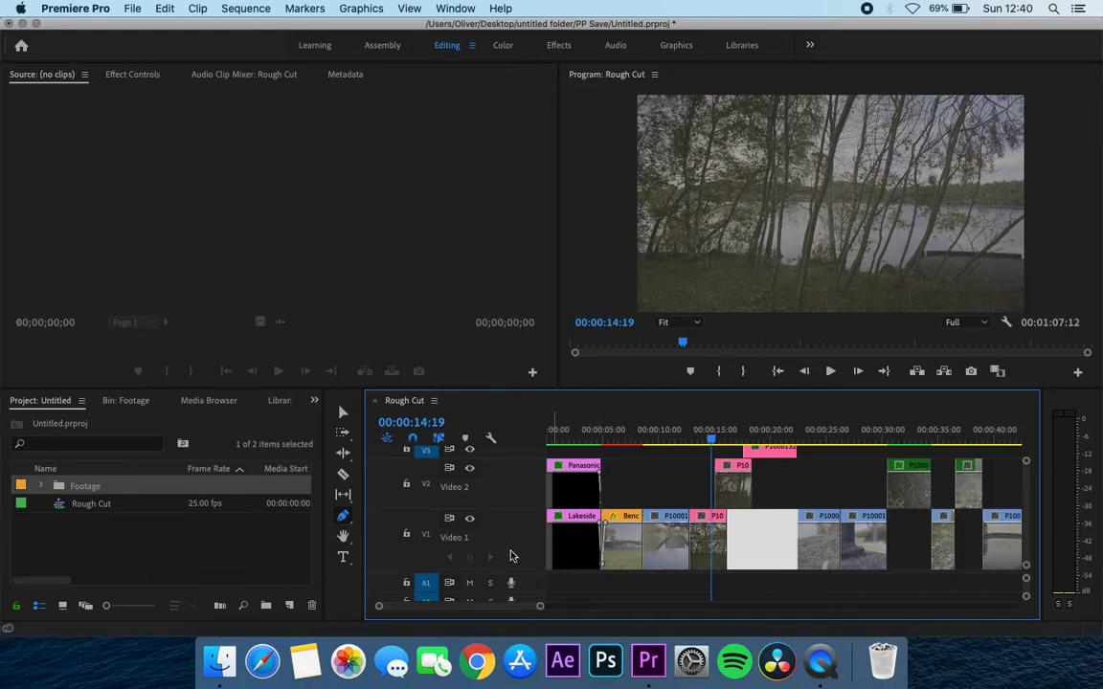
left_click_drag(516, 466, 524, 478)
left_click(525, 512)
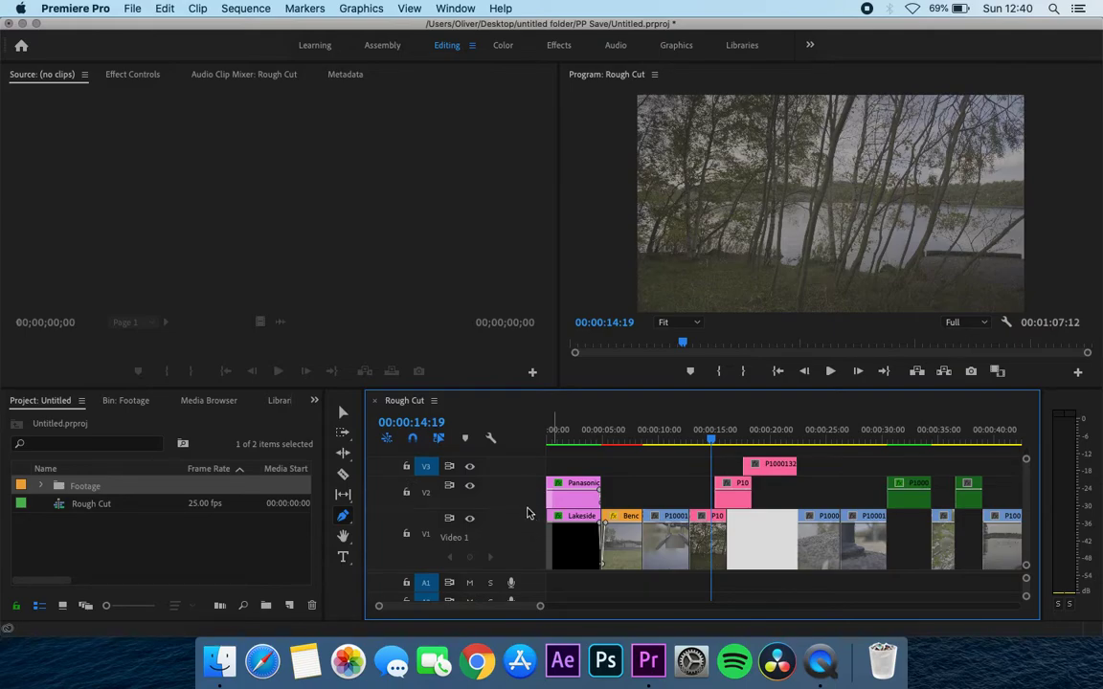
left_click_drag(522, 508, 524, 534)
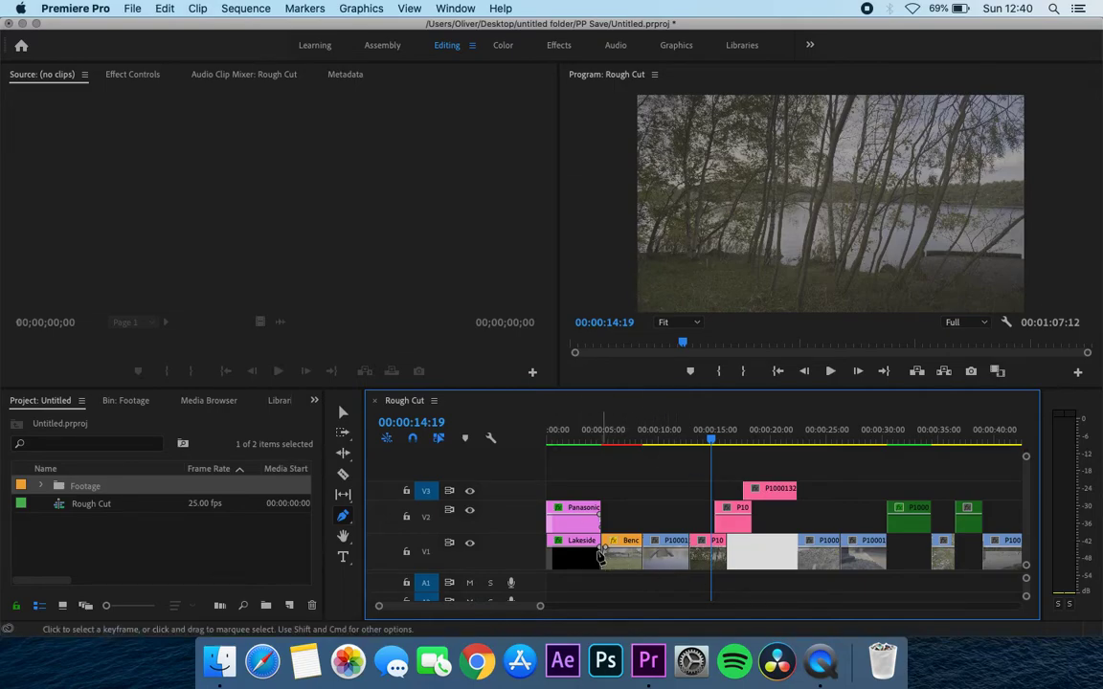
mouse_move(598, 557)
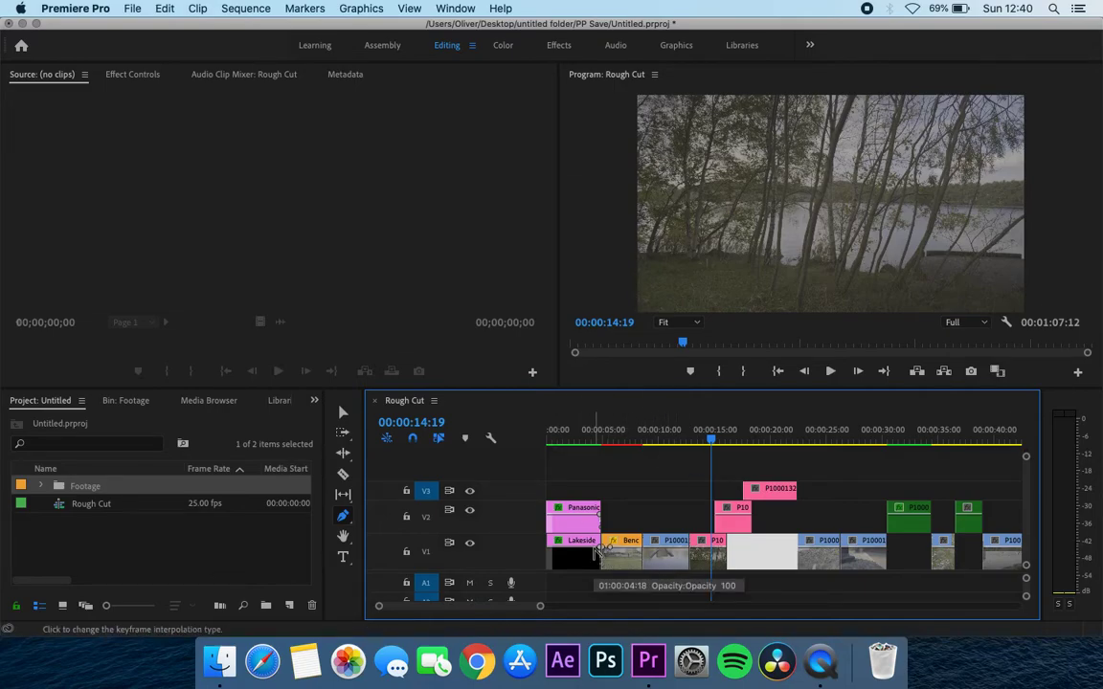
Step: Scrub from 00:00:06:04 through the fountain and padlock shots, then return to the Selection tool
left_click(615, 434)
left_click_drag(616, 433, 674, 433)
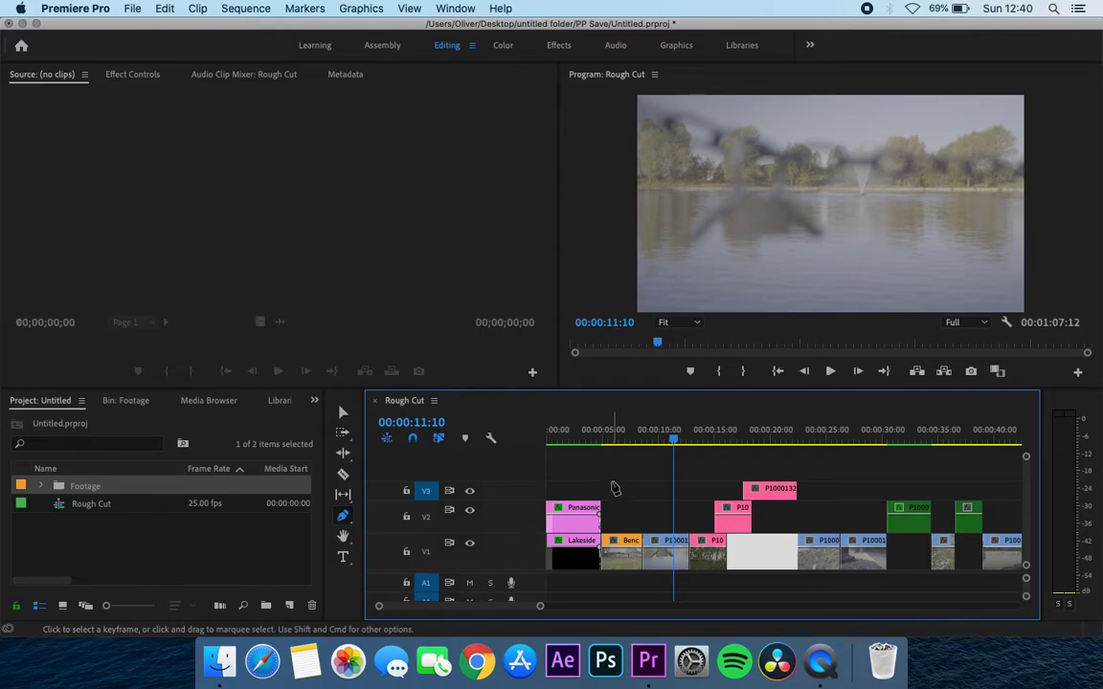
left_click_drag(673, 439, 648, 438)
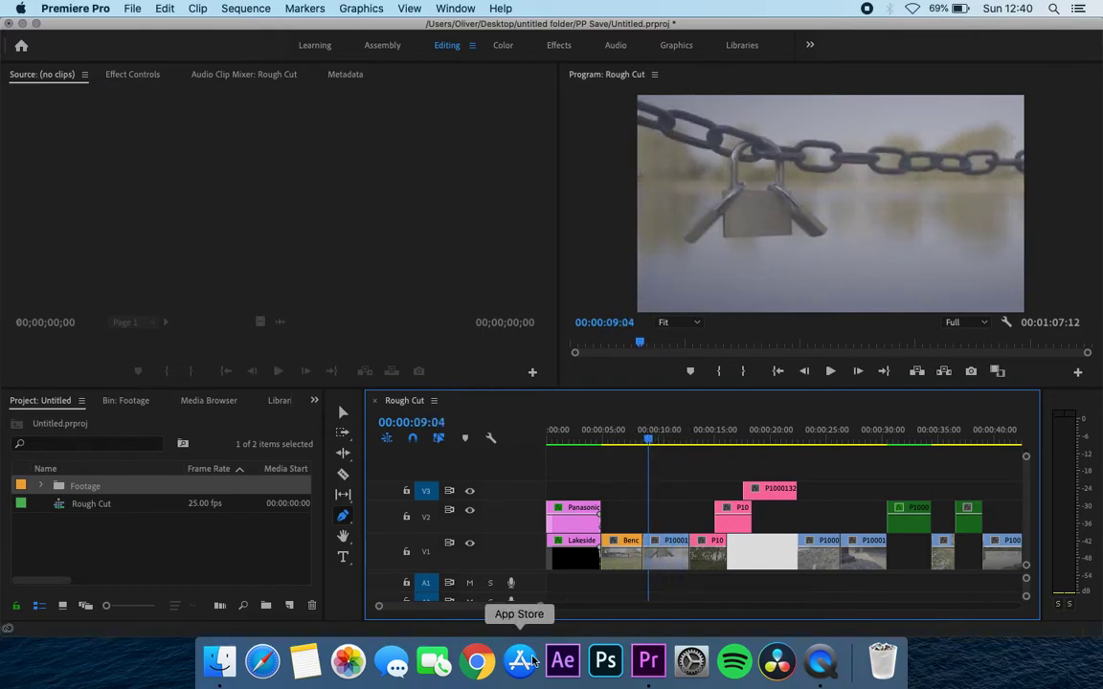
left_click(343, 413)
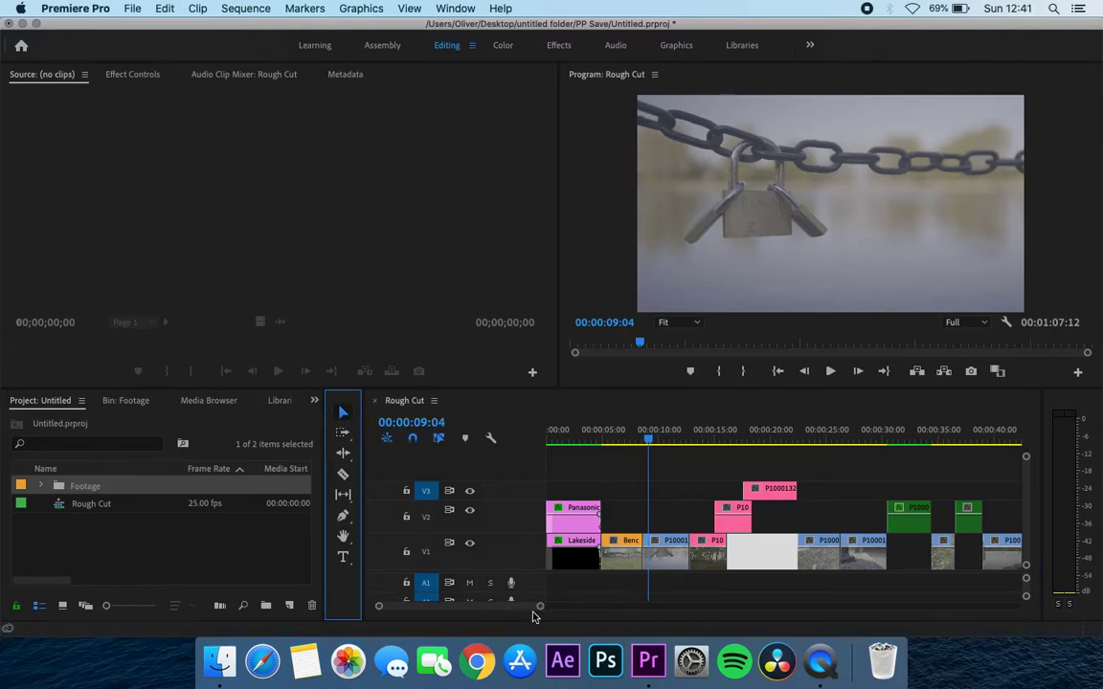
Step: Select P1000120_1.mov, play the crossfade near 10 seconds, and park the playhead at 10:07
left_click_drag(538, 607, 485, 606)
mouse_move(778, 441)
left_mouse_down()
mouse_move(837, 444)
mouse_move(787, 446)
left_mouse_up()
left_click(816, 565)
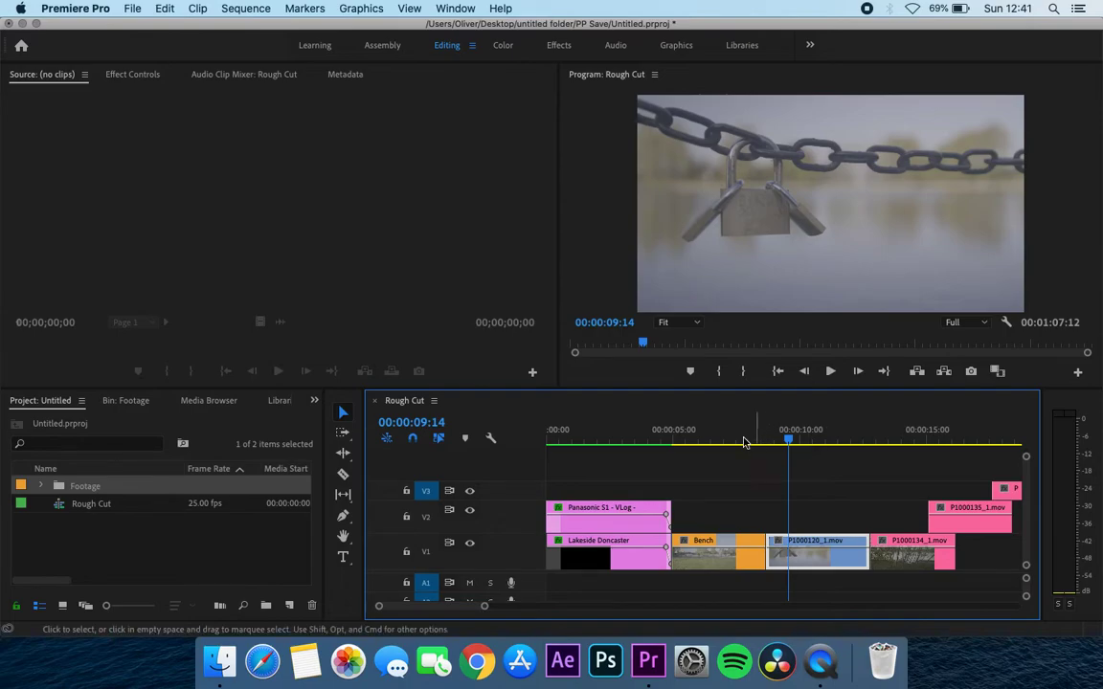
mouse_move(641, 341)
left_mouse_down()
mouse_move(630, 343)
mouse_move(741, 357)
mouse_move(648, 363)
left_mouse_up()
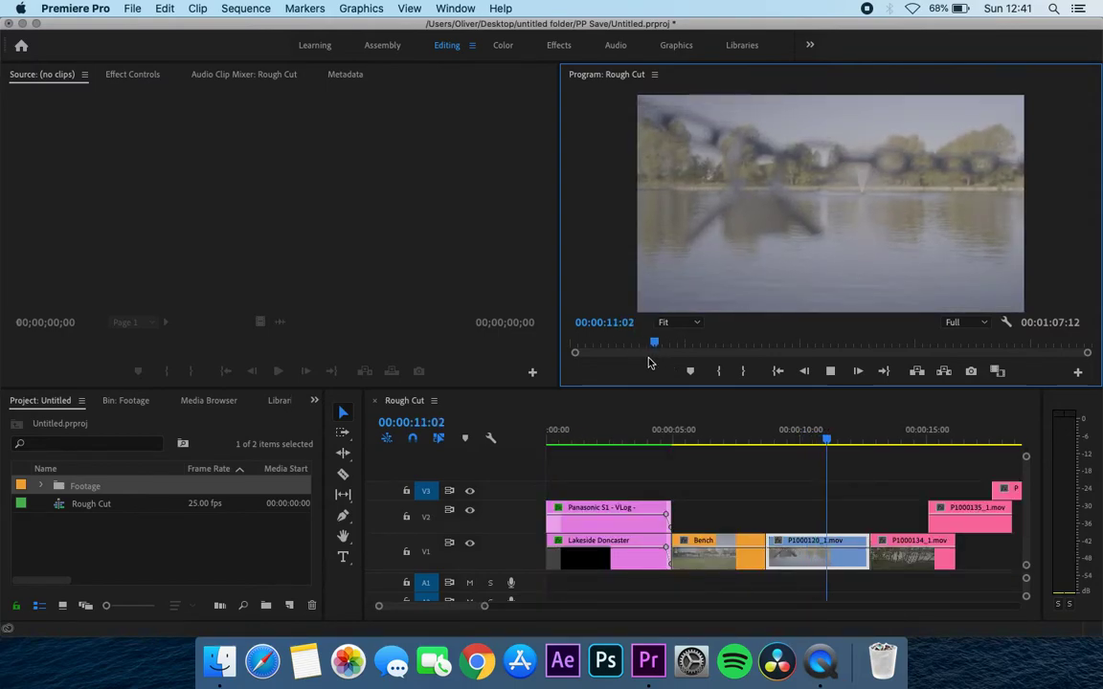
key("space")
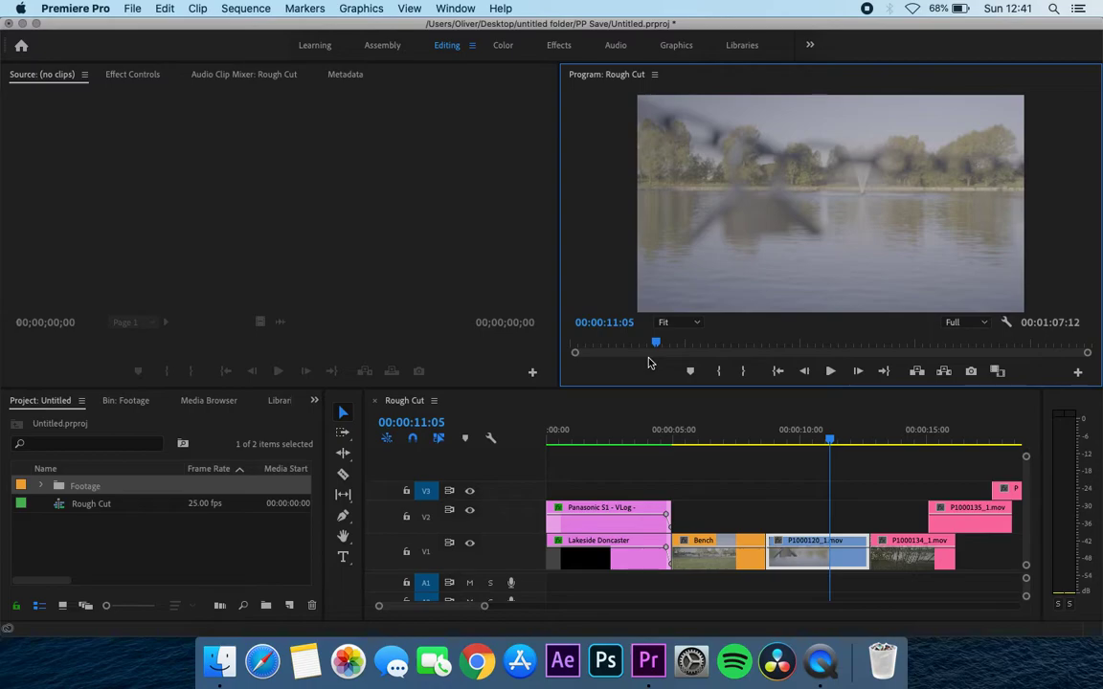
left_click(807, 442)
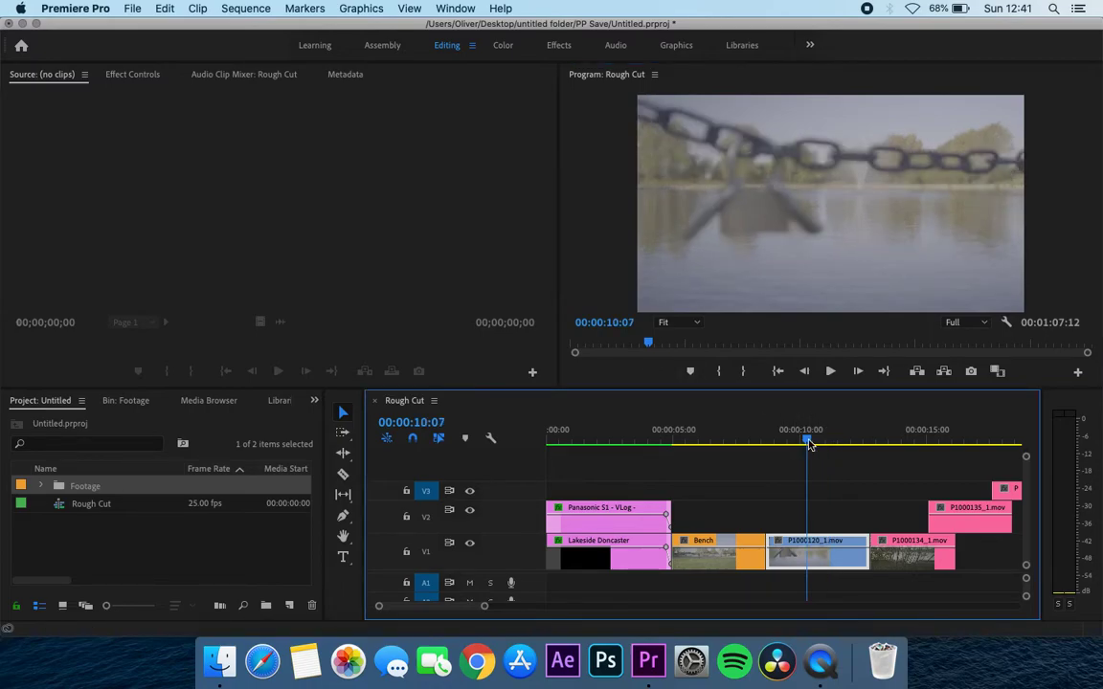
Step: Give P1000120_1.mov 150% speed in Speed/Duration with Ripple Edit, Shifting Trailing Clips ticked
right_click(819, 565)
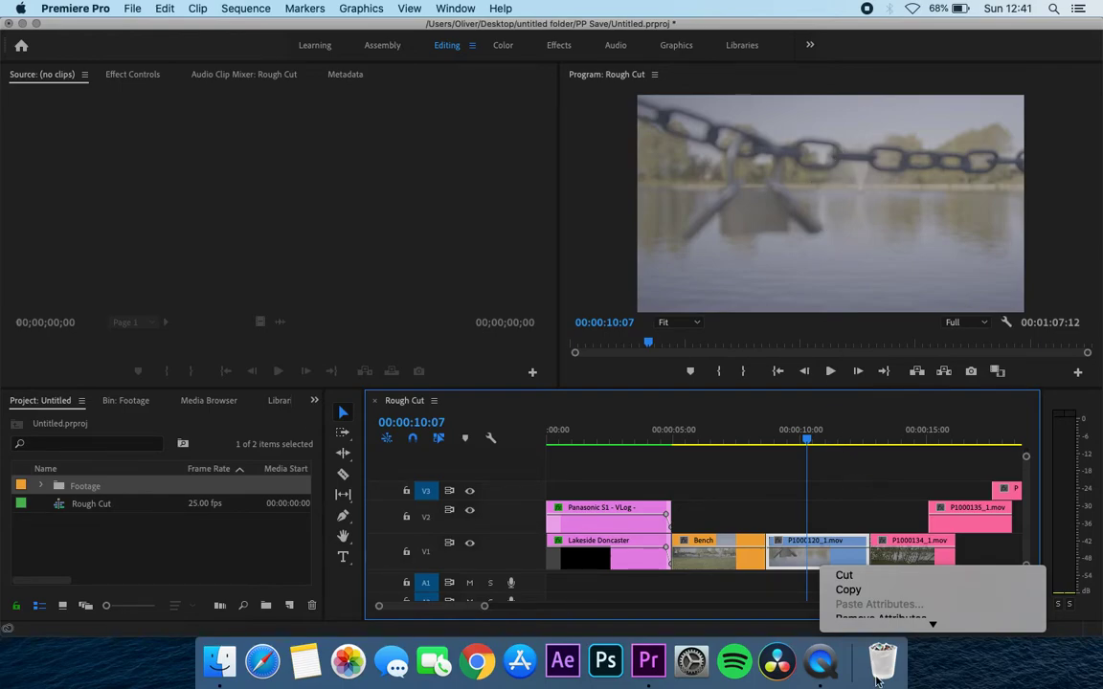
mouse_move(873, 623)
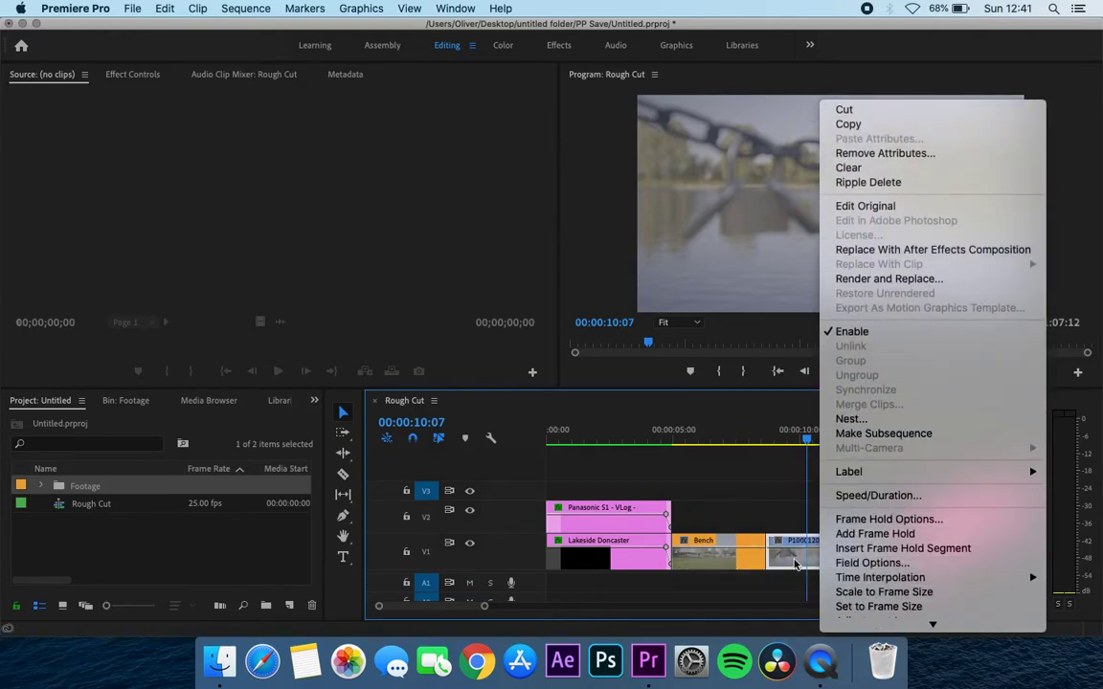
left_click(872, 496)
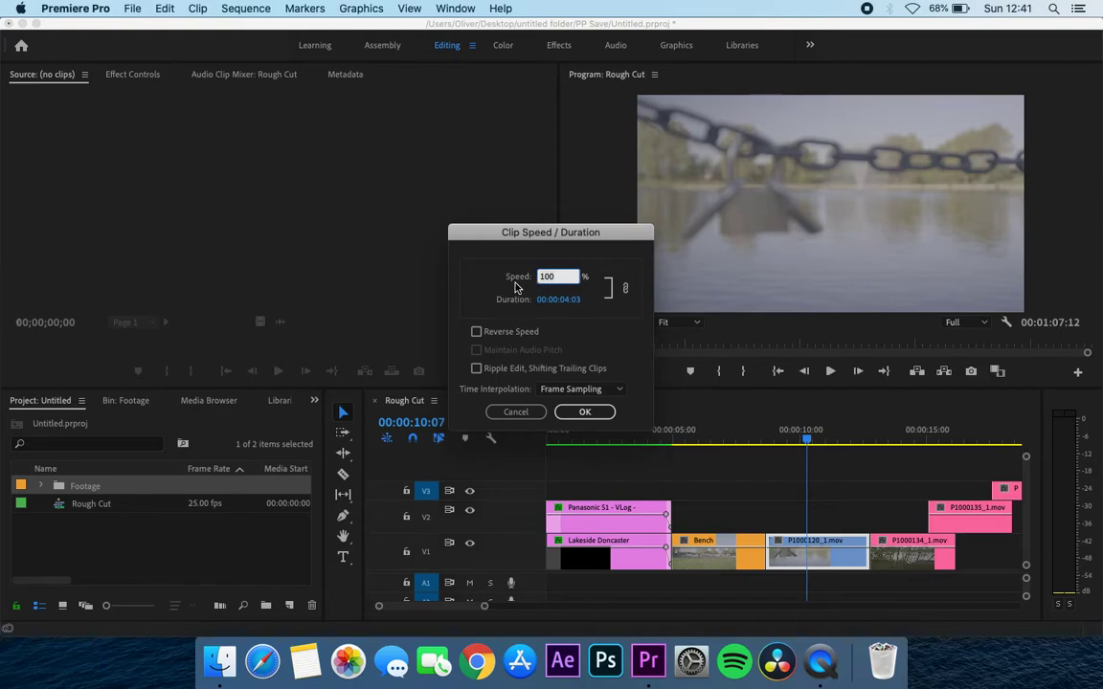
left_click(476, 332)
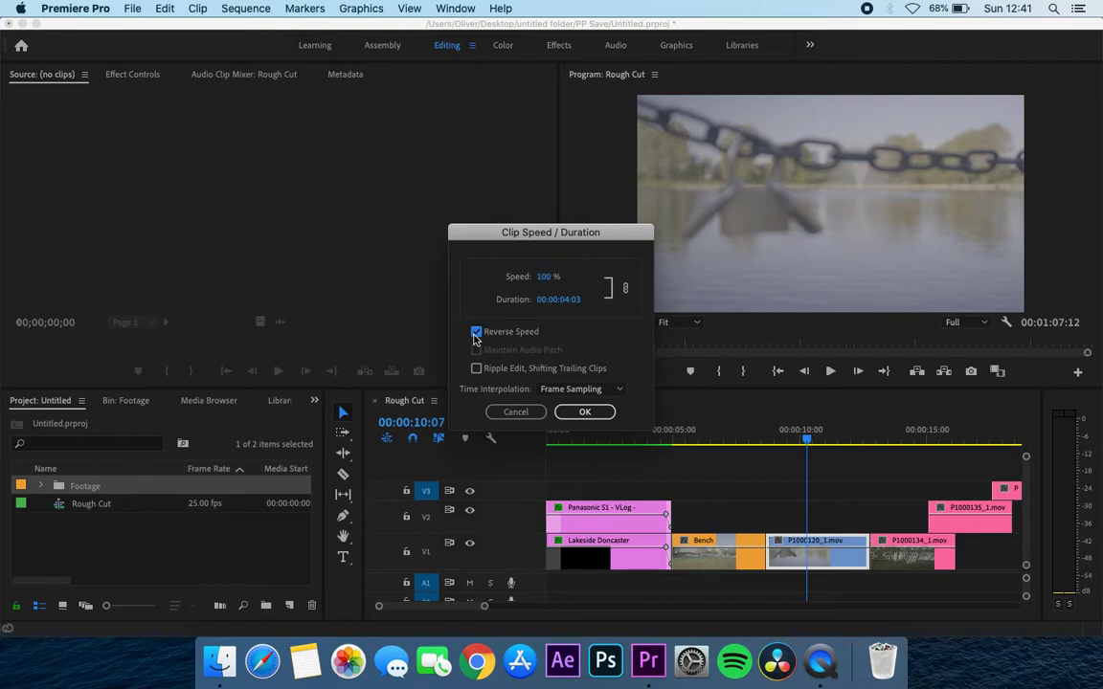
left_click(475, 333)
left_click(552, 277)
left_click(546, 277)
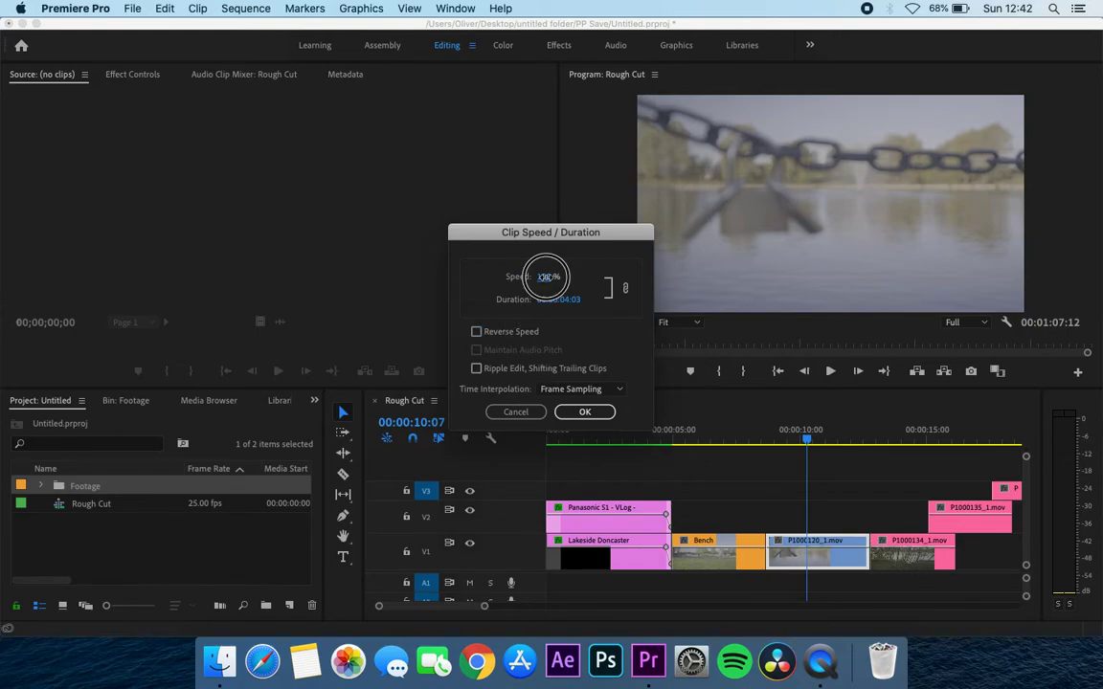
left_click_drag(546, 276, 593, 289)
left_click(551, 278)
key("Return")
left_click(477, 371)
left_click(585, 413)
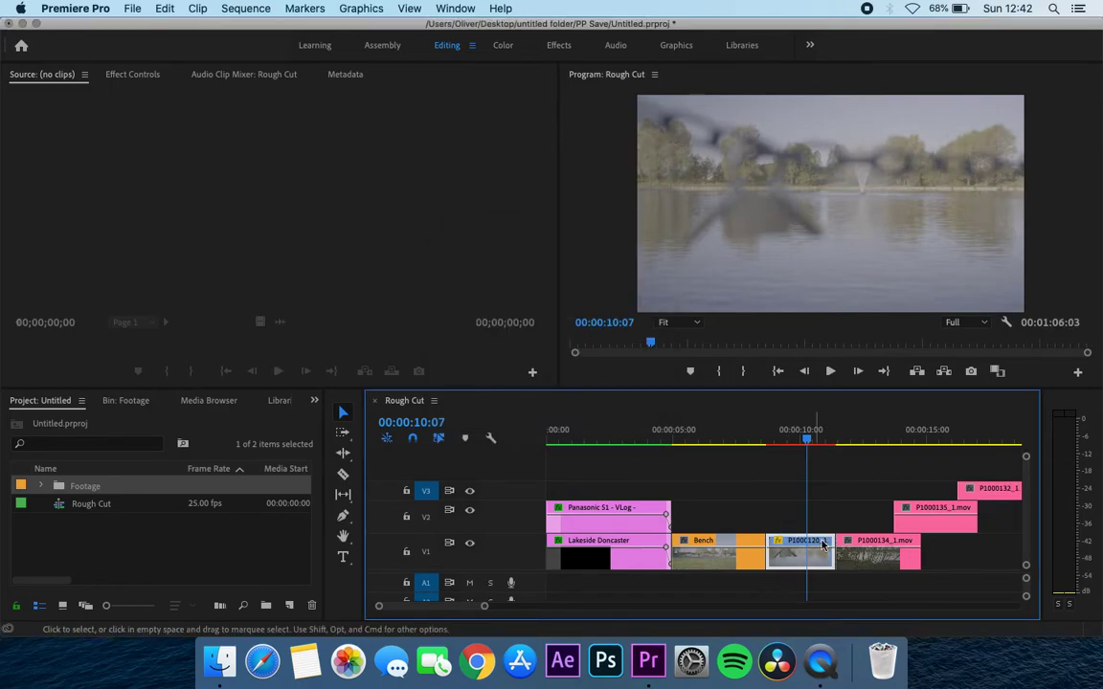
Step: Play the sped-up clip, undo the 150% speed change, and return the playhead to 09:04
left_click(768, 429)
left_click(759, 429)
key("space")
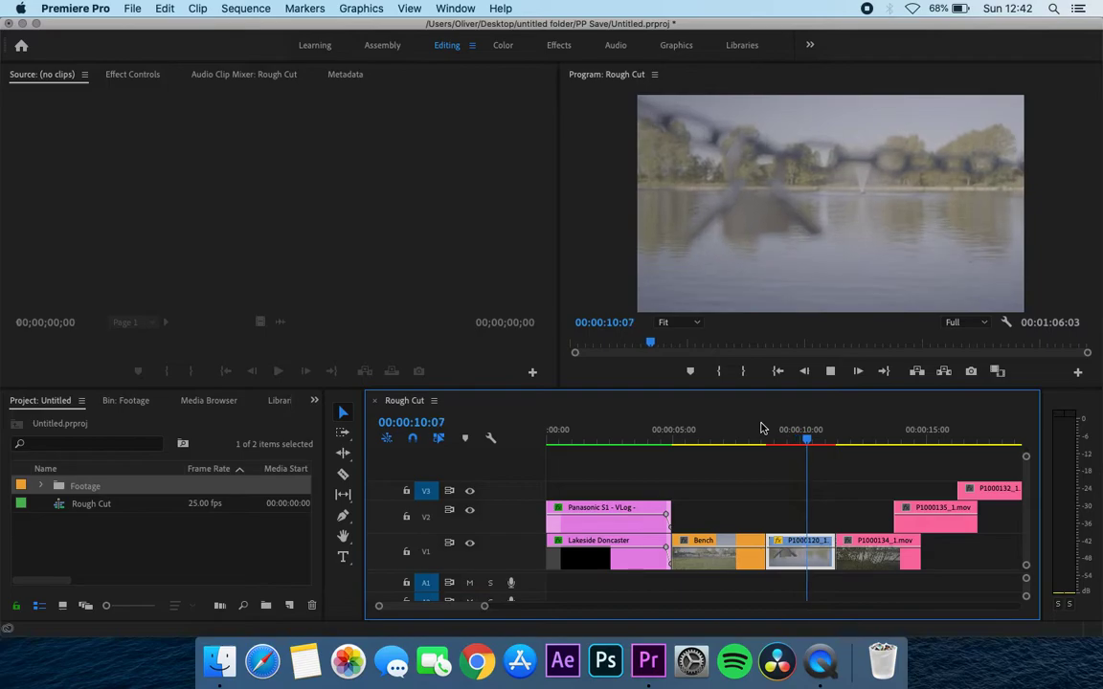
key("space")
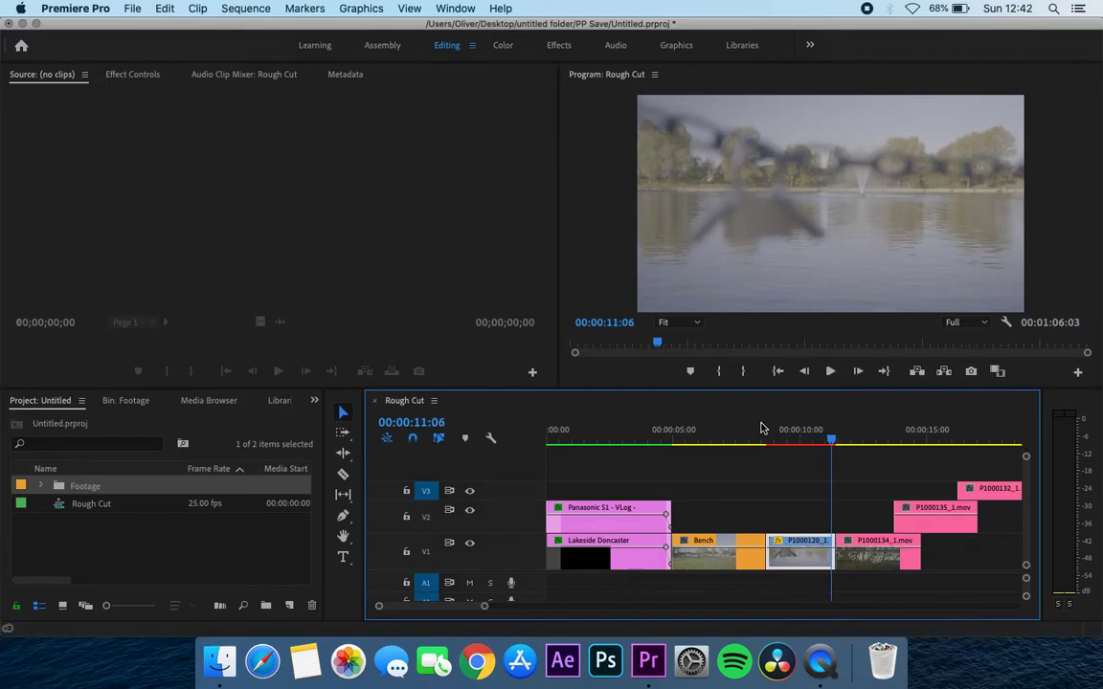
key("super+z")
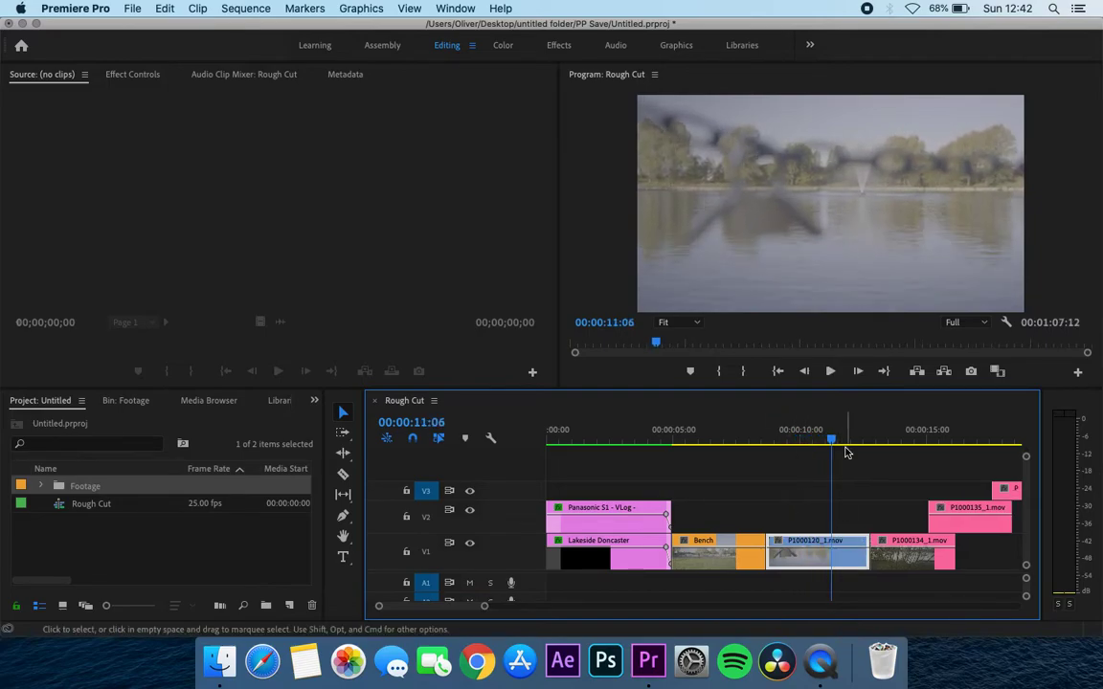
left_click_drag(829, 439, 913, 463)
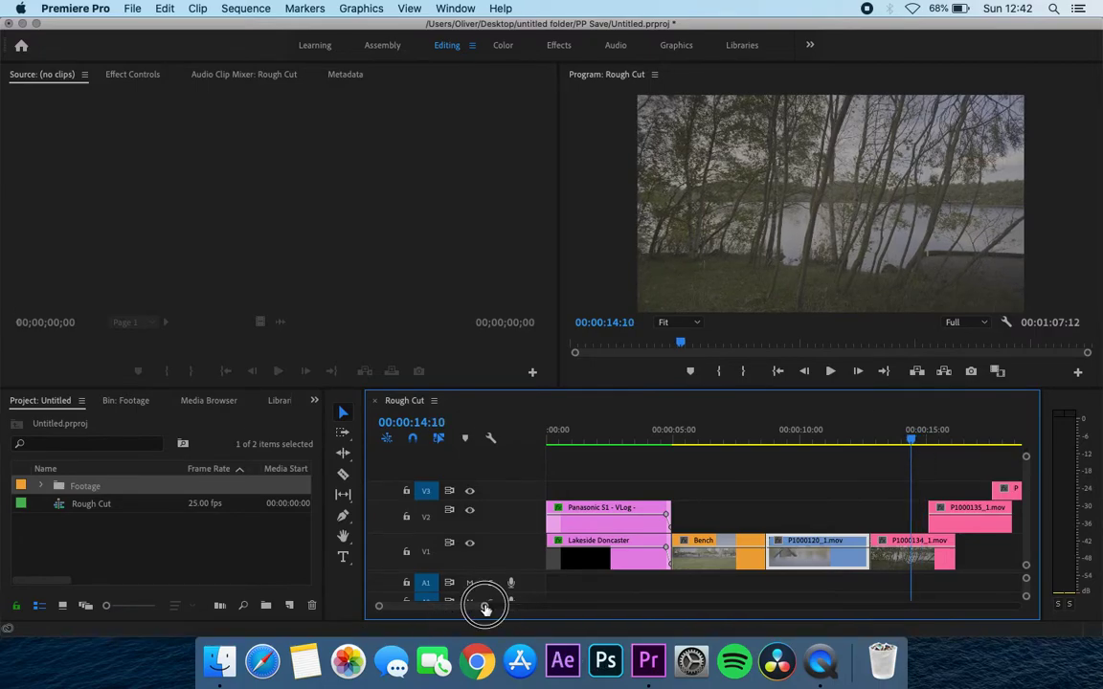
Step: Drag the V2 and V3 clips later in the sequence, then zoom back into 11–17 seconds
left_click_drag(486, 608, 520, 605)
left_click_drag(781, 463, 892, 500)
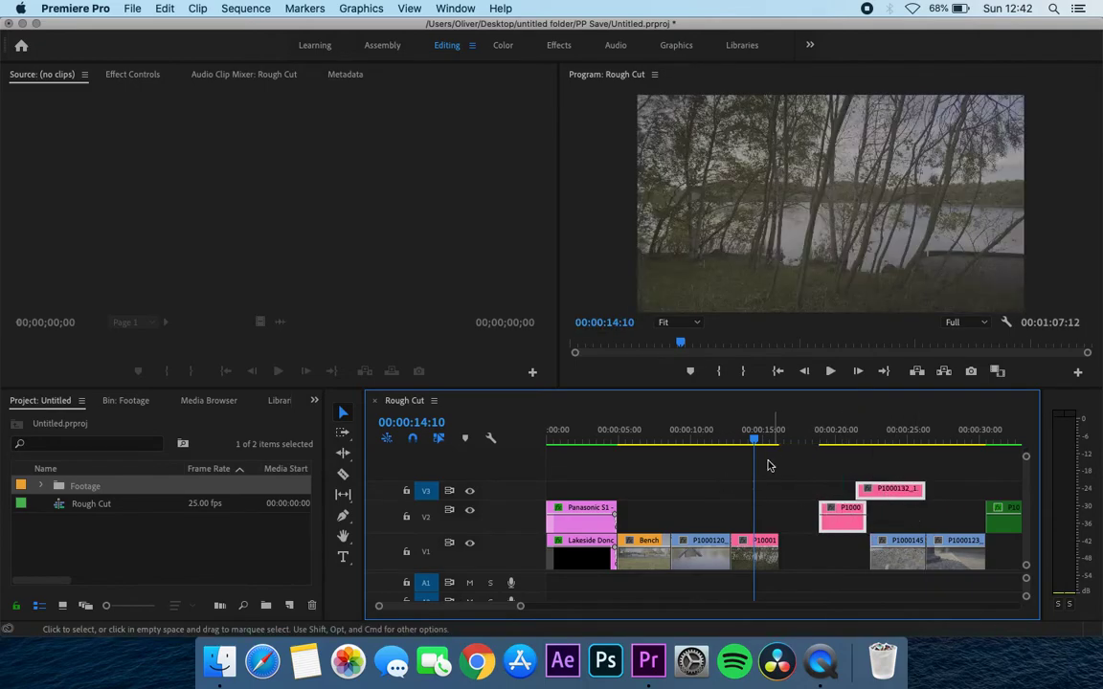
left_click_drag(517, 605, 449, 606)
mouse_move(757, 431)
left_mouse_down()
mouse_move(690, 429)
mouse_move(882, 425)
mouse_move(896, 439)
mouse_move(697, 439)
mouse_move(737, 438)
left_mouse_up()
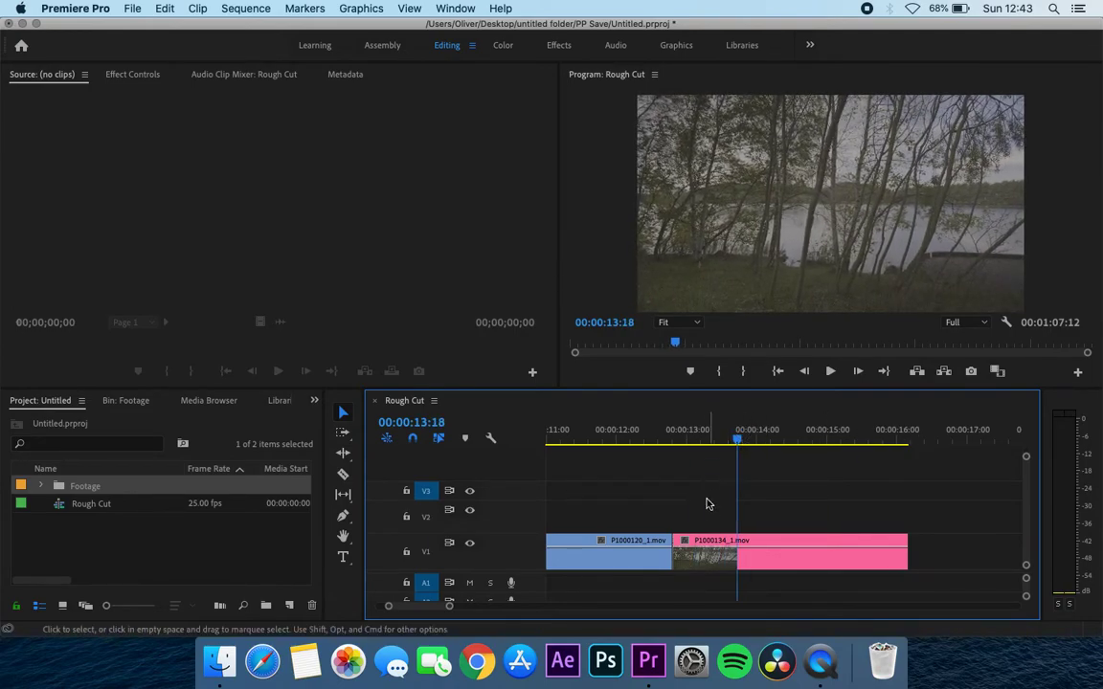
Step: Show P1000134_1.mov's Time Remapping Speed line and make the V1 track taller for editing
left_click(686, 542)
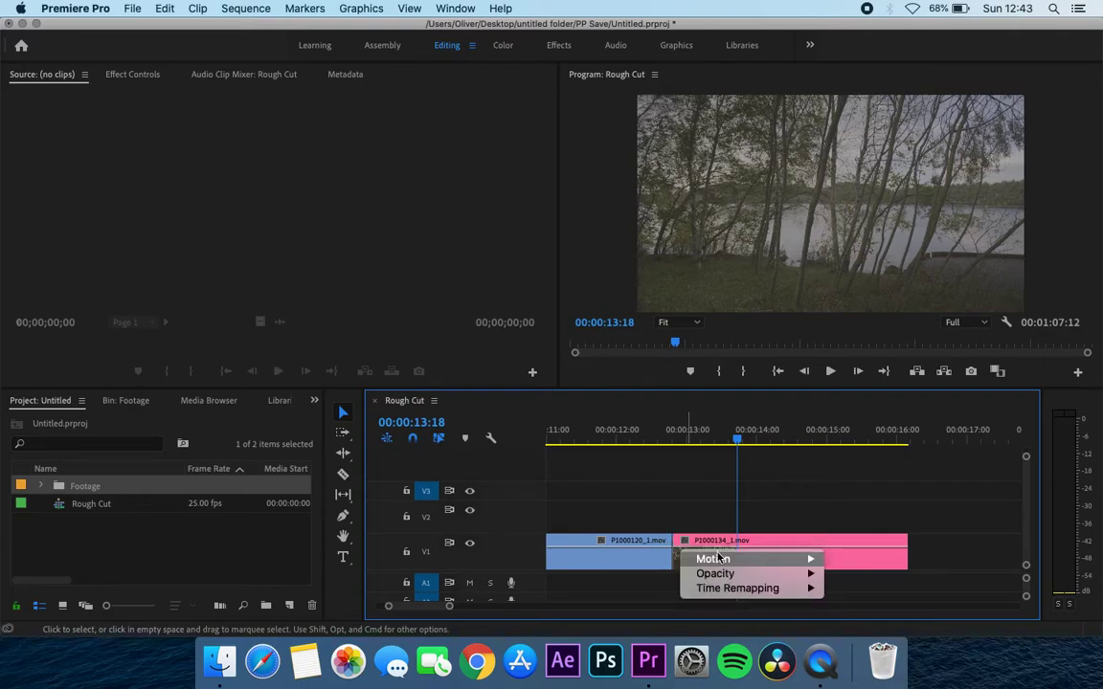
mouse_move(755, 590)
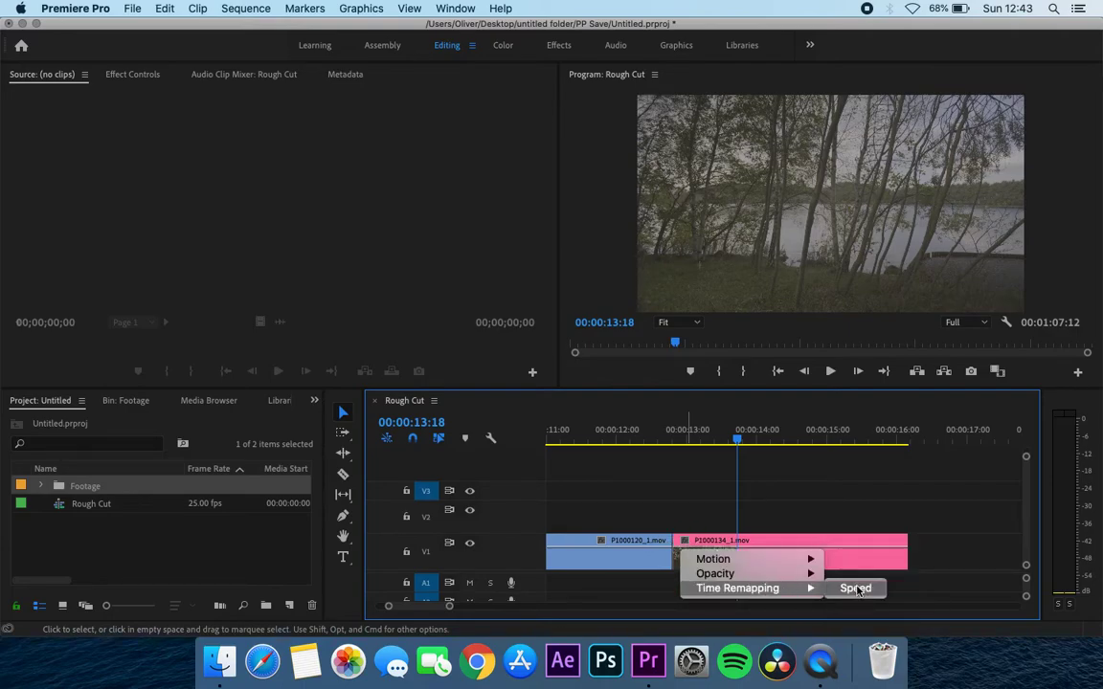
left_click(852, 588)
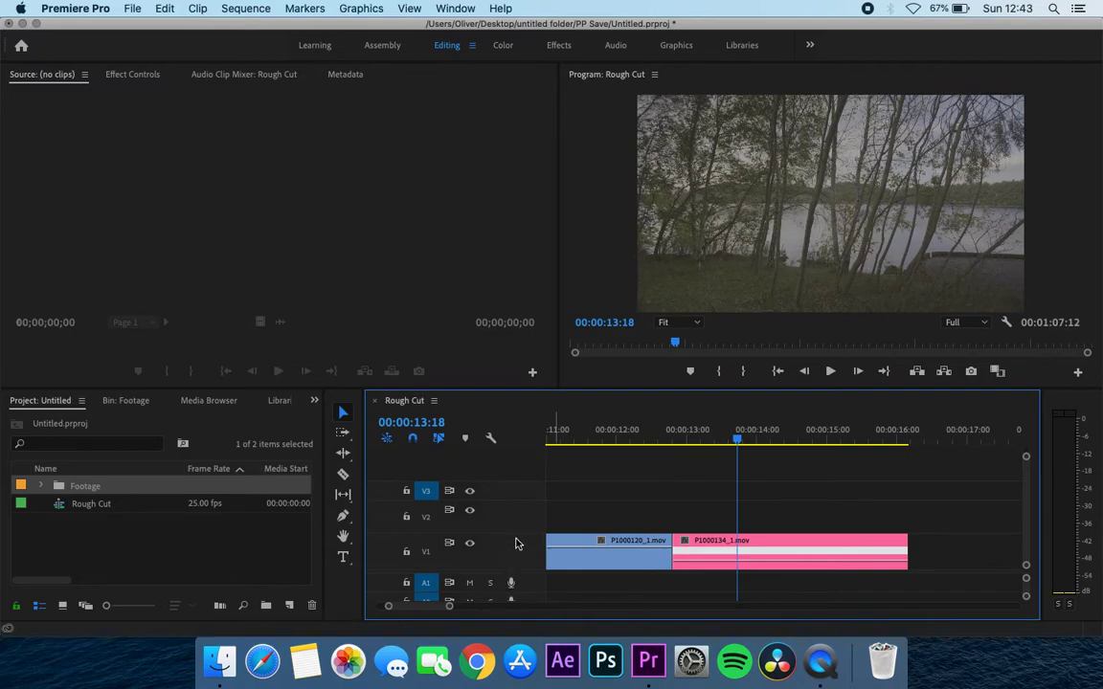
left_click_drag(516, 538, 517, 498)
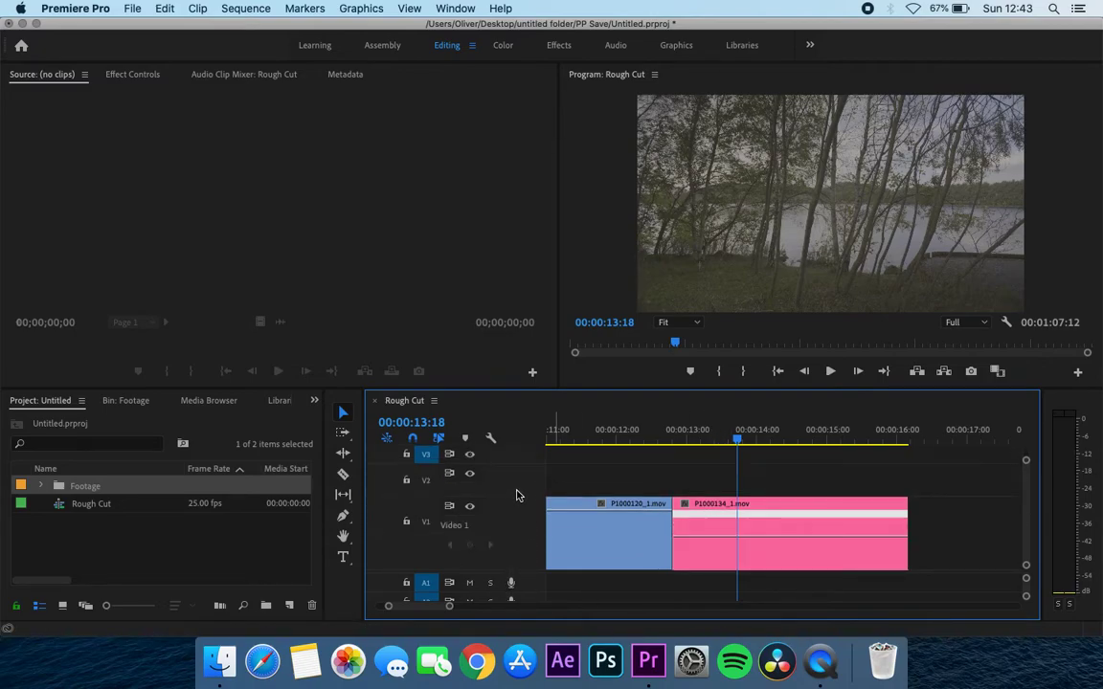
mouse_move(736, 442)
left_mouse_down()
mouse_move(753, 439)
mouse_move(729, 434)
mouse_move(760, 436)
mouse_move(677, 436)
mouse_move(864, 419)
mouse_move(732, 442)
left_mouse_up()
Step: With the Pen tool, add speed keyframes on P1000134_1.mov at 13:16 and 15:09
left_click(343, 517)
left_click(730, 515)
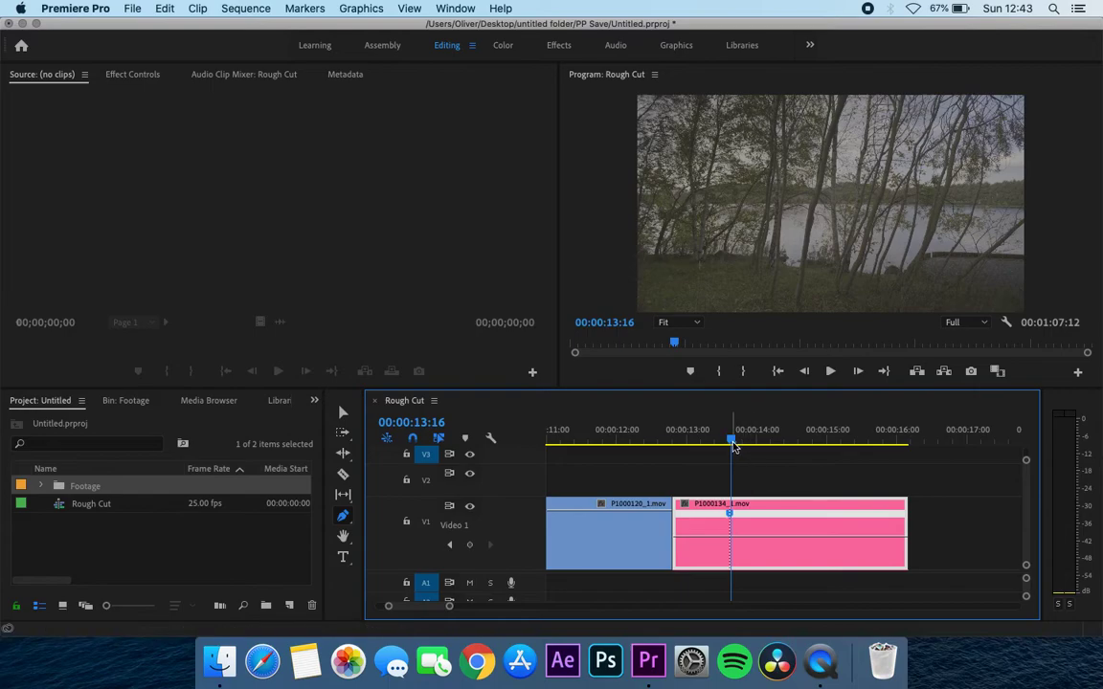
left_click_drag(732, 442, 852, 432)
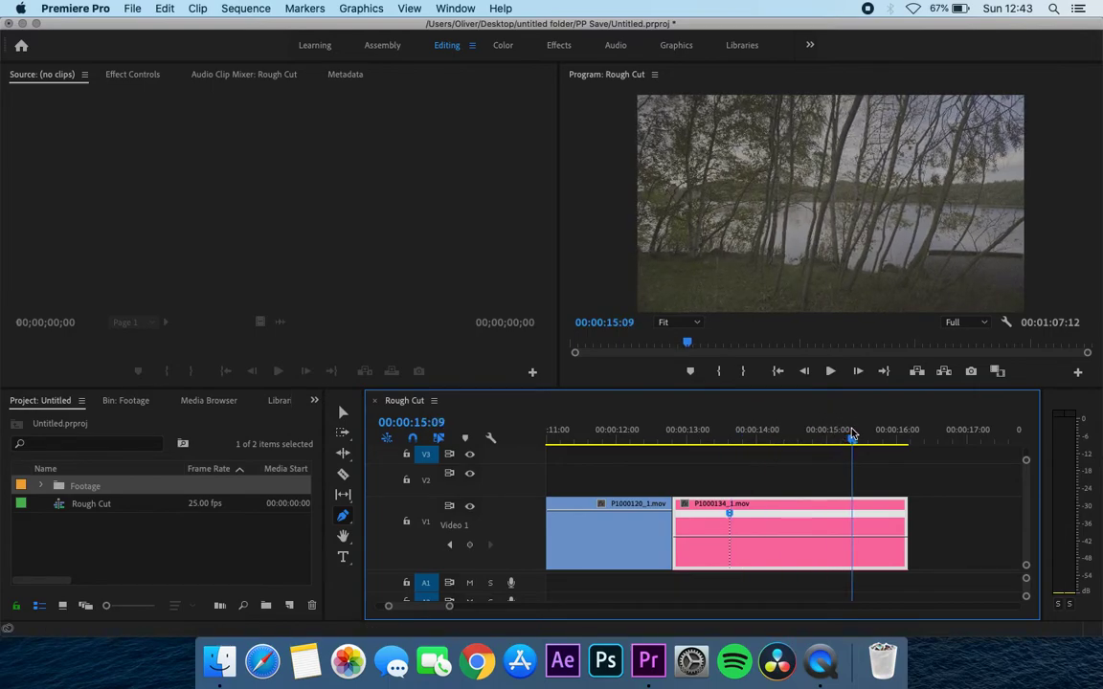
left_click(853, 539)
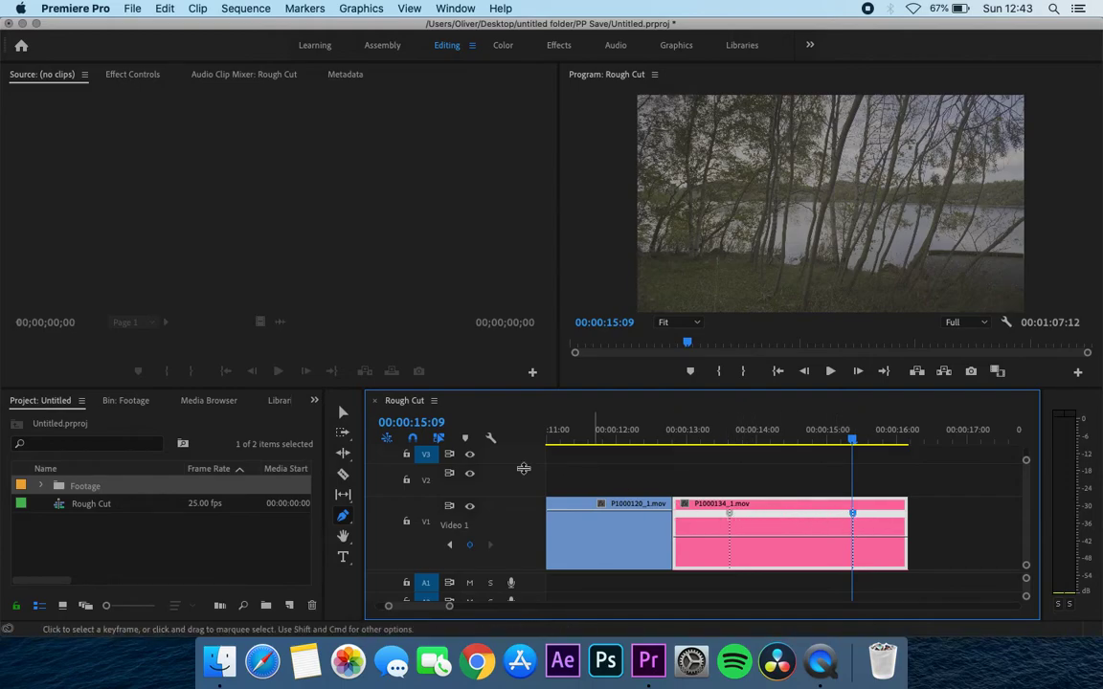
left_click(343, 433)
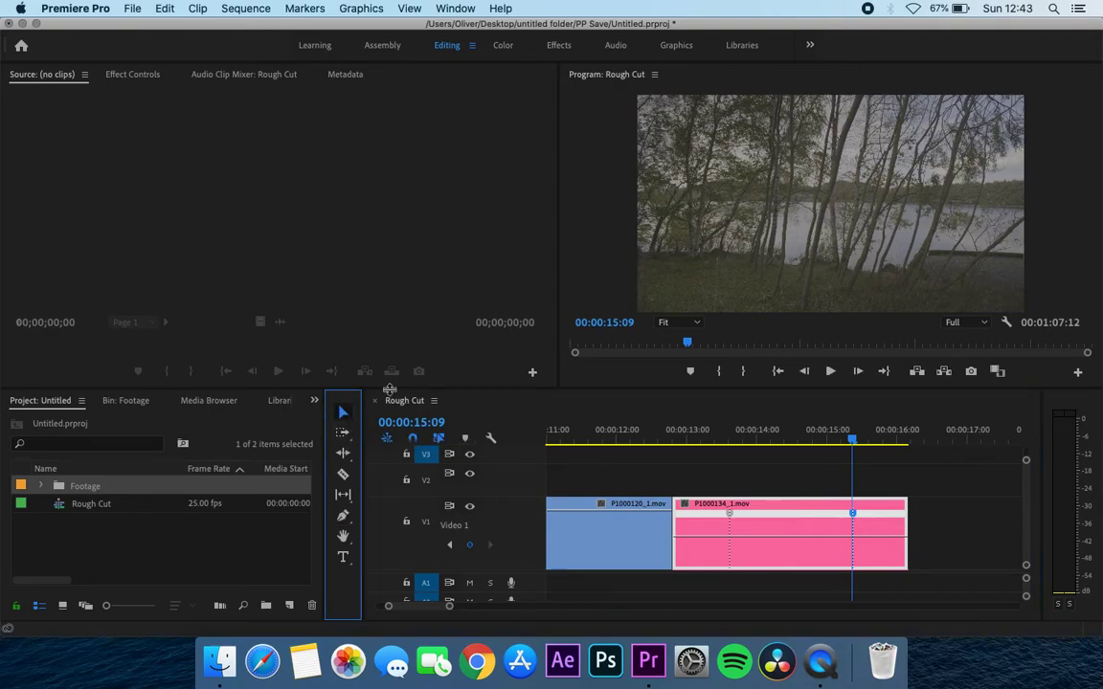
Step: Raise the section between the speed keyframes to 212% and preview it from 12:20
left_click_drag(801, 541, 800, 525)
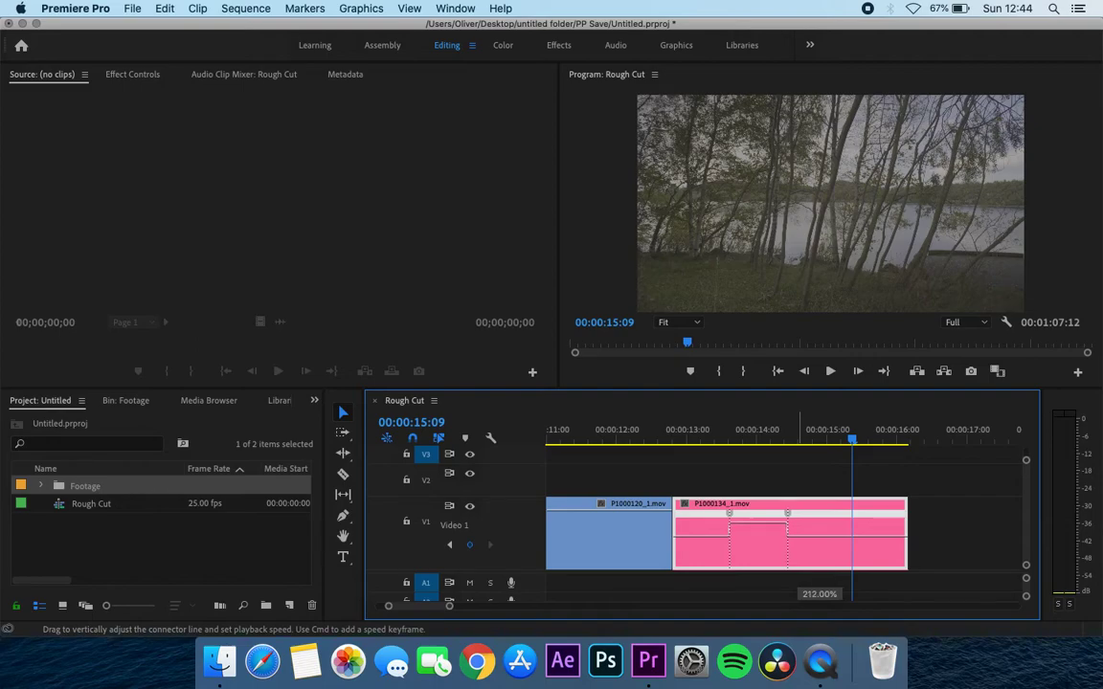
left_click_drag(800, 524, 800, 524)
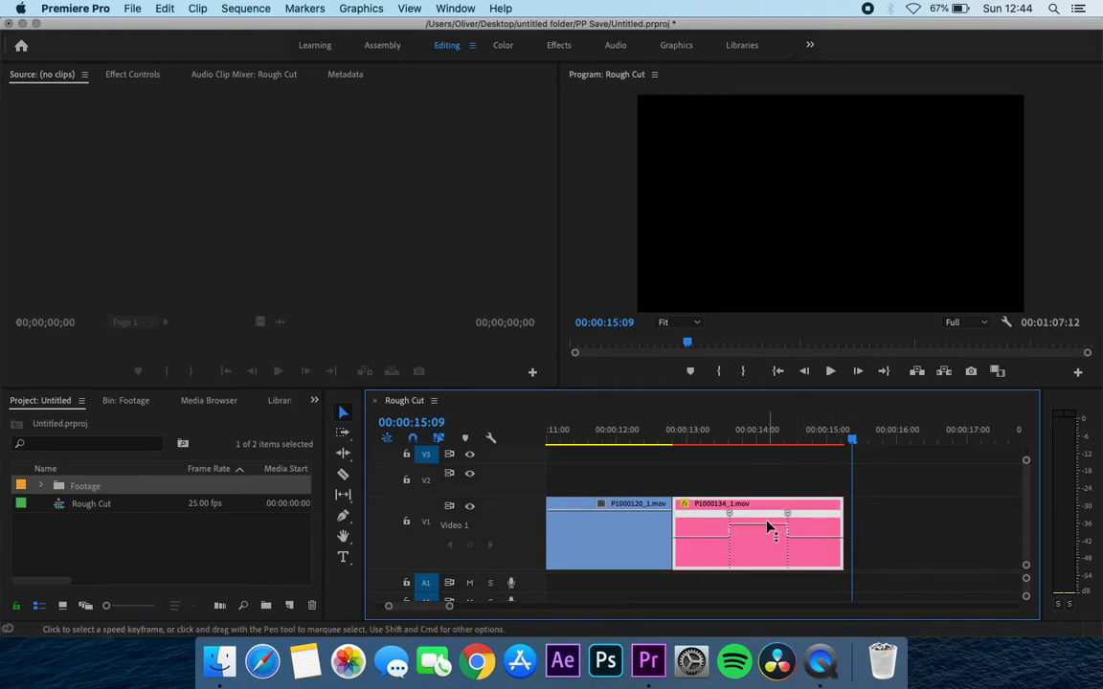
left_click_drag(700, 441, 675, 439)
key("space")
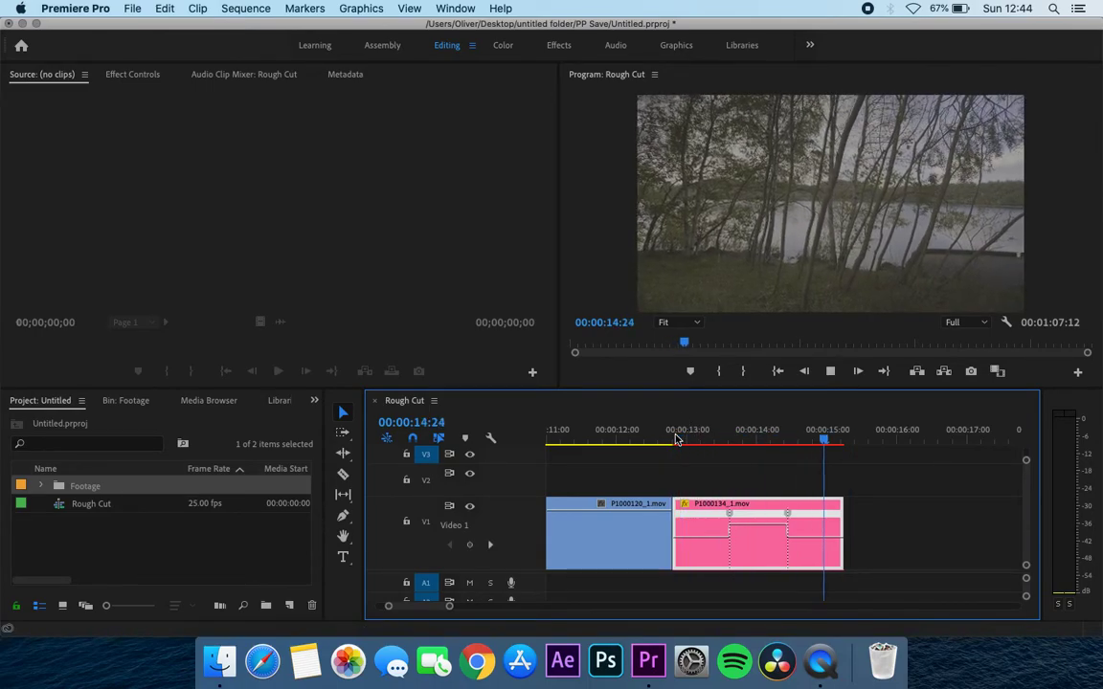
key("space")
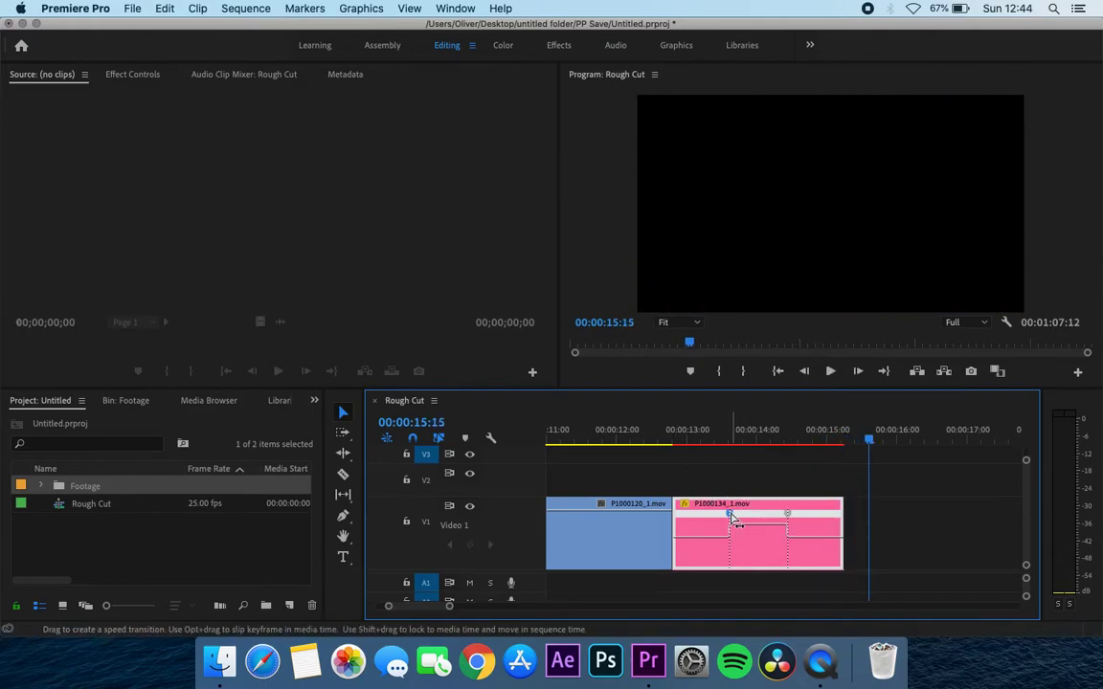
left_click_drag(735, 518, 734, 514)
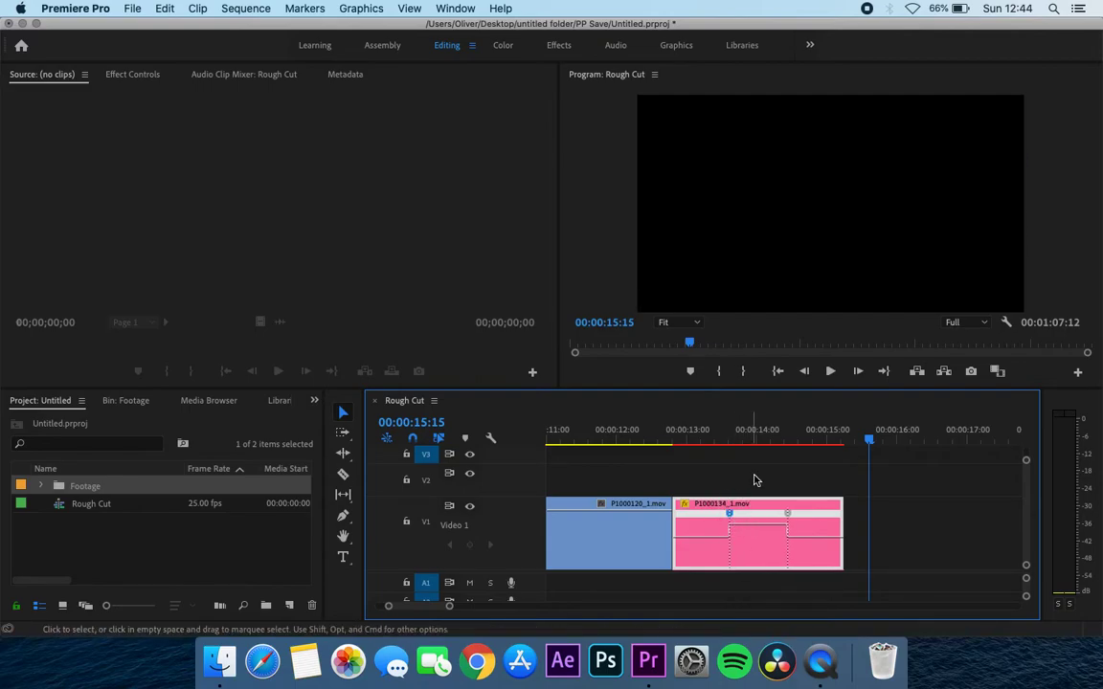
left_click(756, 424)
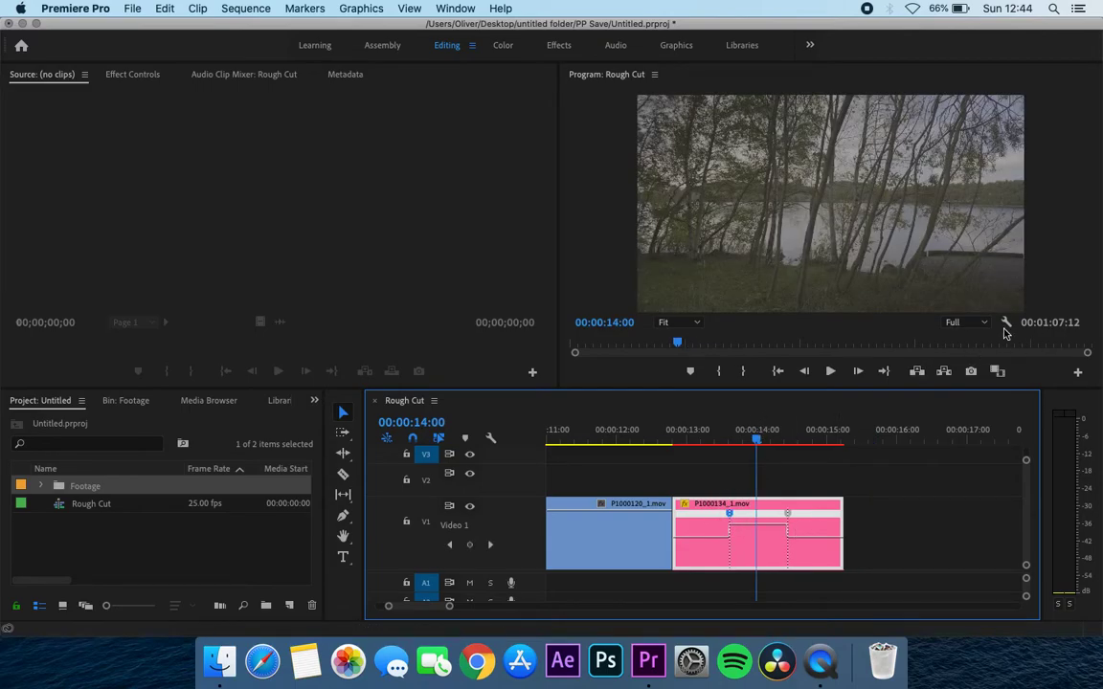
Step: Set Program monitor playback resolution to 1/4 and zoom the timeline in around 13:17
left_click(977, 322)
left_click(960, 356)
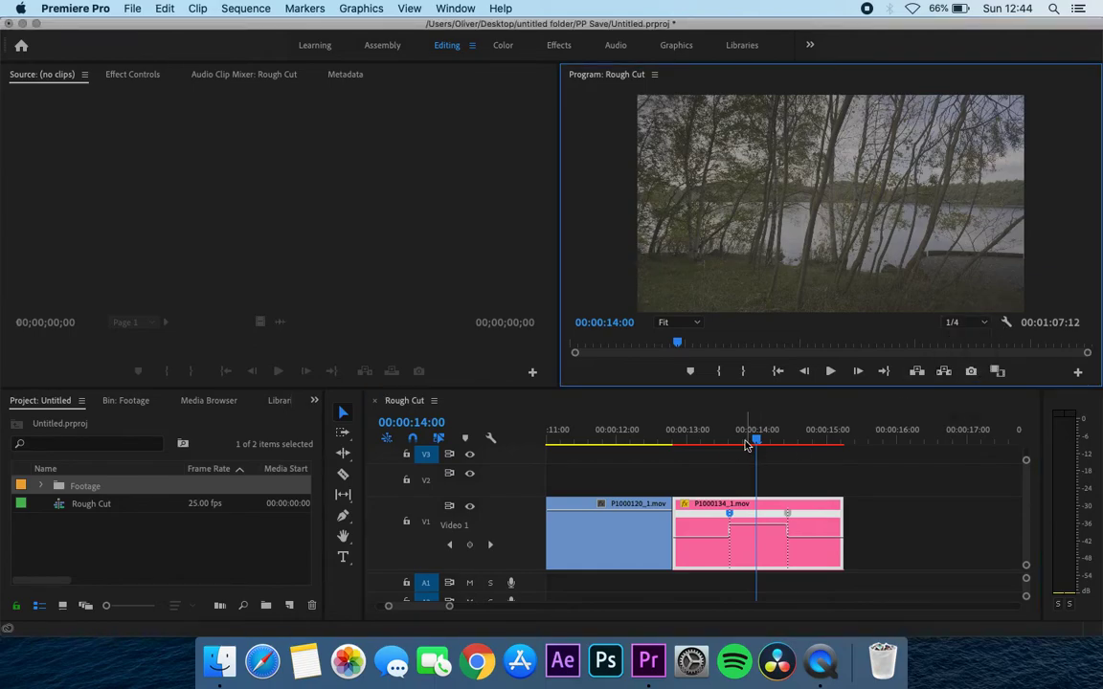
mouse_move(745, 446)
left_mouse_down()
mouse_move(714, 438)
mouse_move(735, 441)
left_mouse_up()
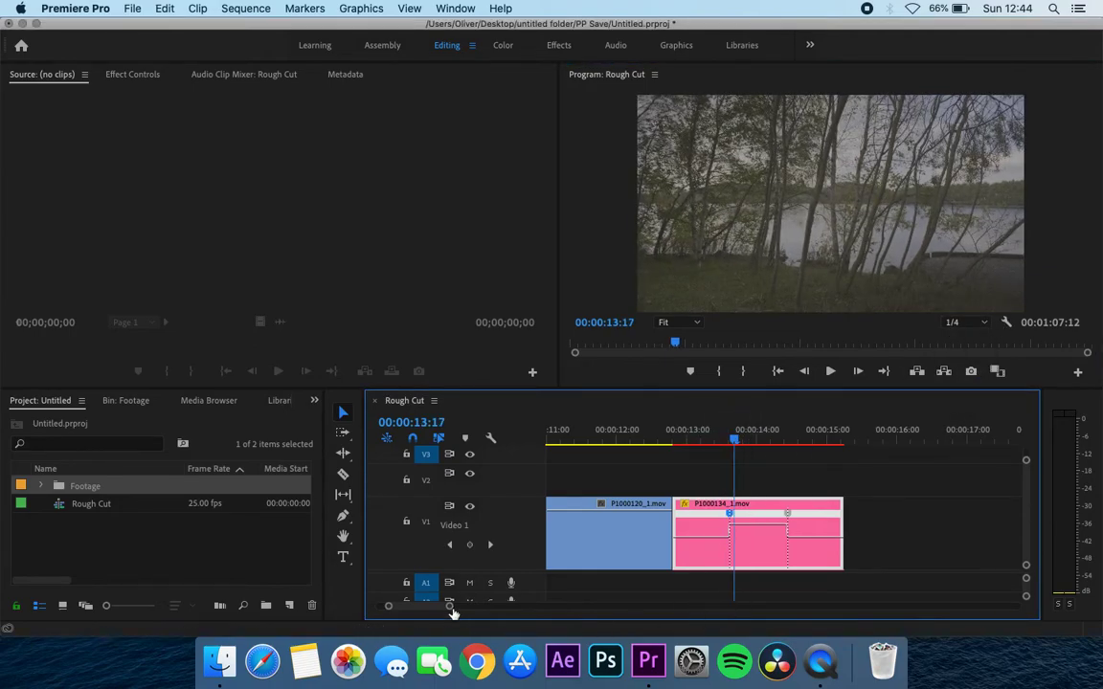
mouse_move(451, 610)
left_mouse_down()
mouse_move(461, 605)
mouse_move(443, 618)
left_mouse_up()
Step: Drag the middle section's speed much higher and preview the faster playback from 13:08
left_click_drag(799, 530, 800, 292)
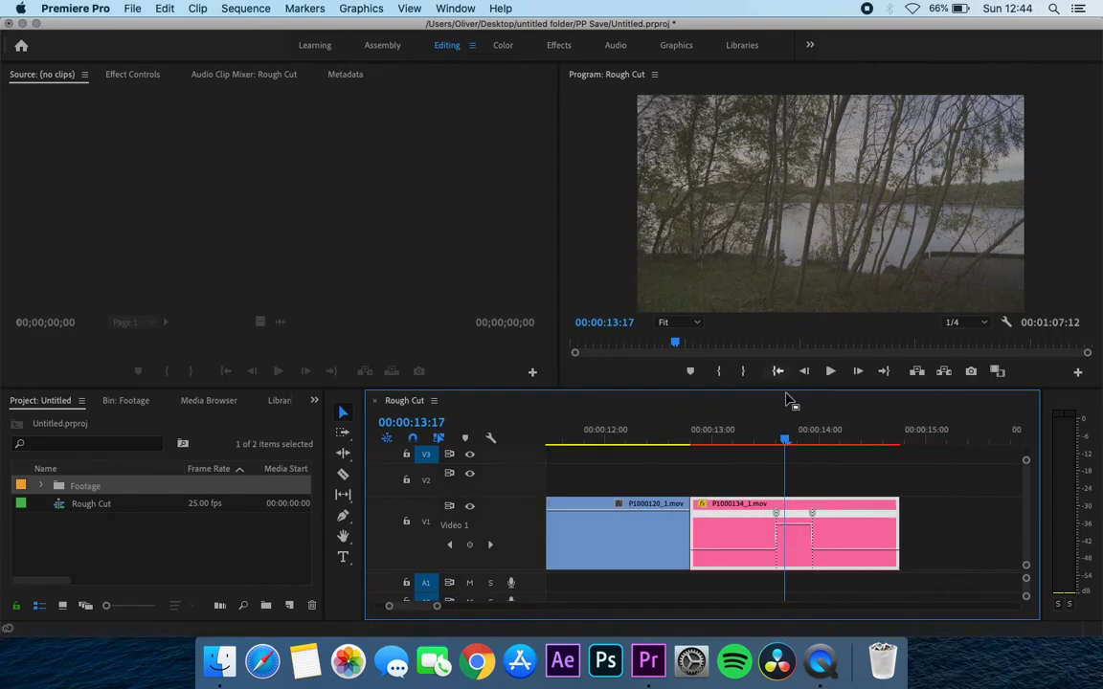
left_click_drag(785, 440, 748, 440)
key("space")
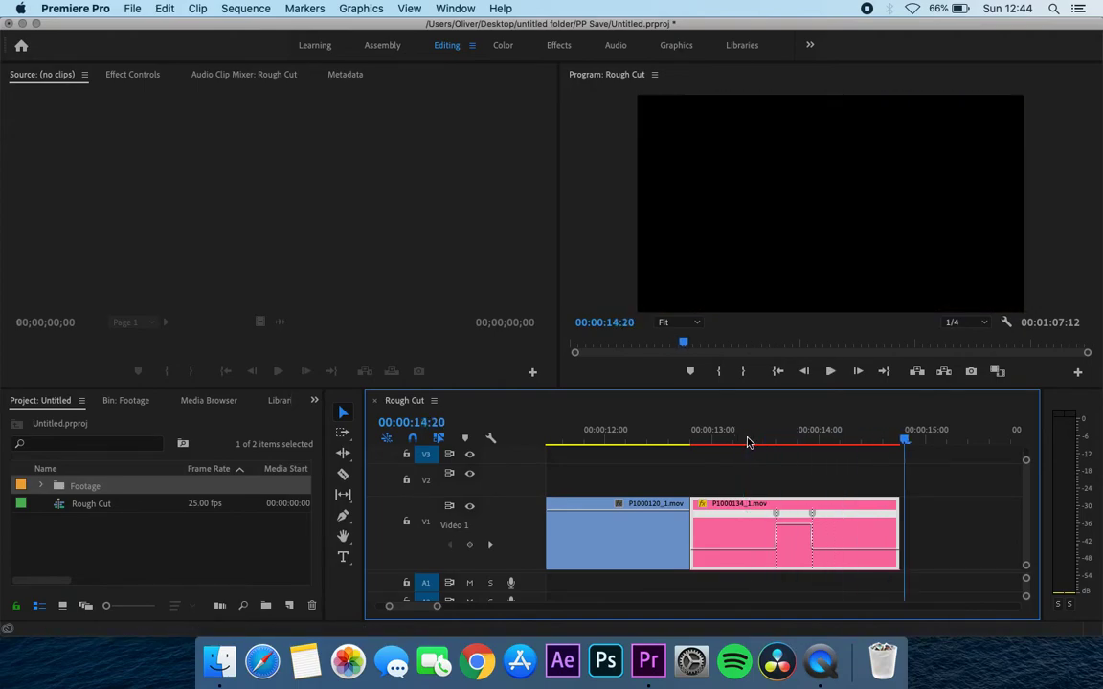
key("space")
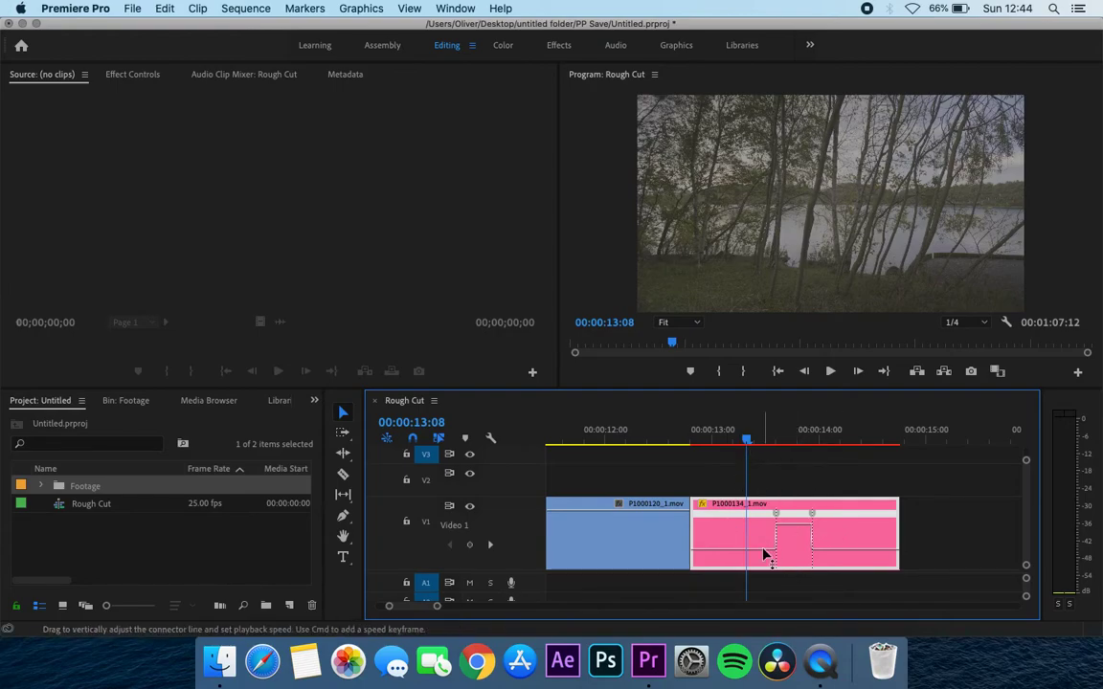
key("space")
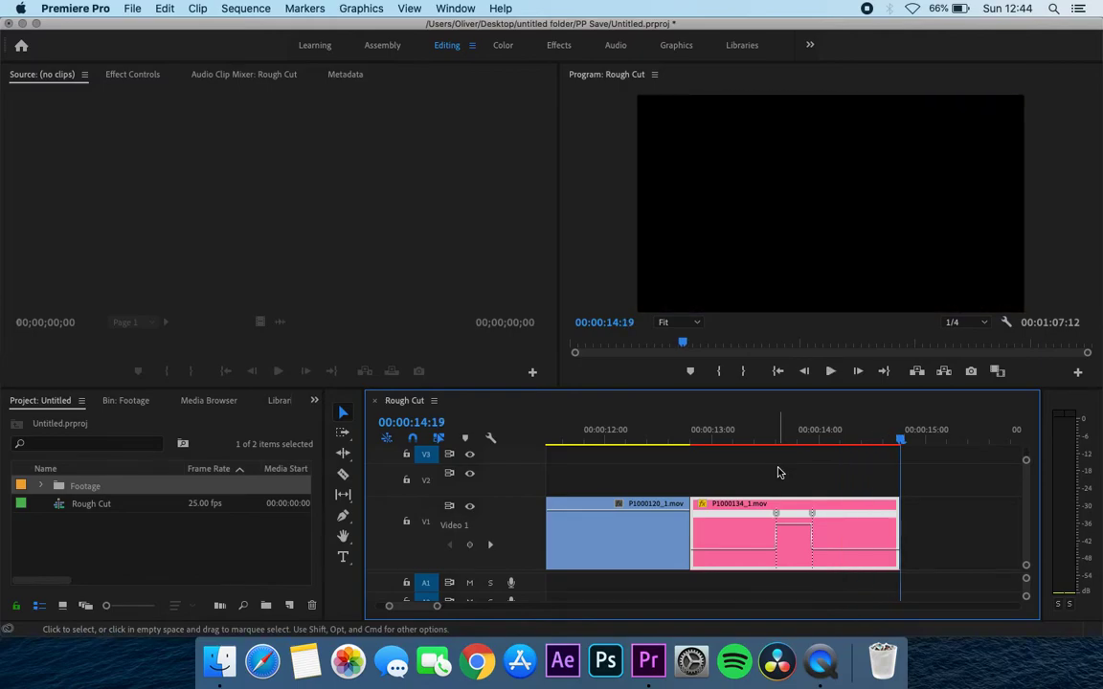
left_click(783, 520)
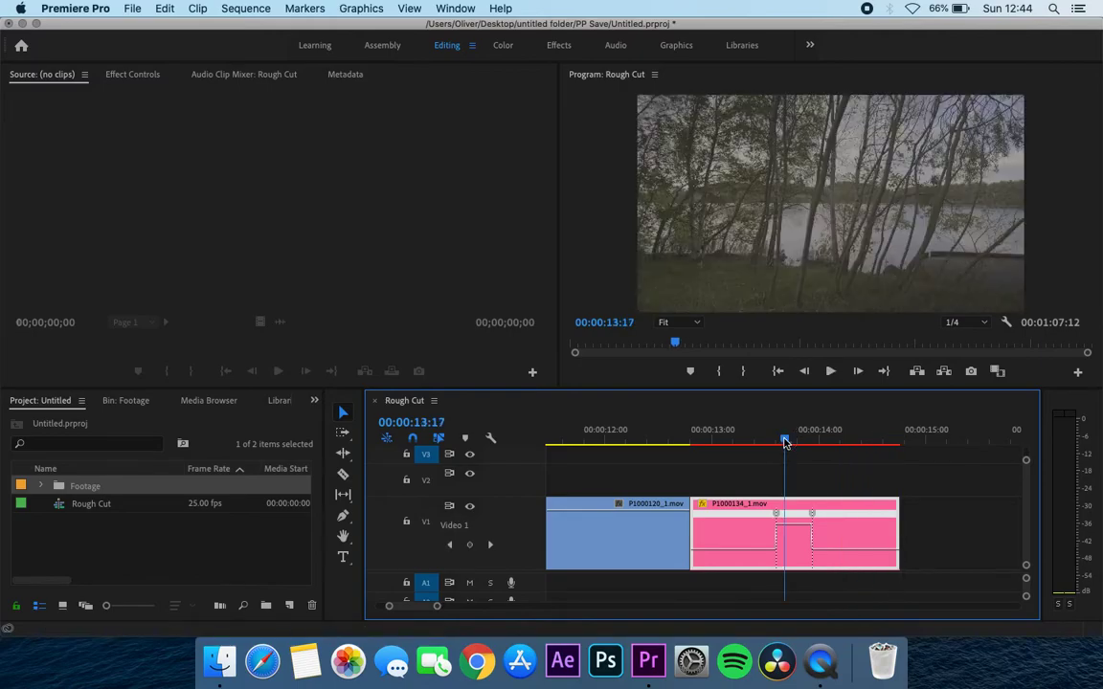
Step: Turn the first speed keyframe into a gradual ramp and save the project
left_click(774, 515)
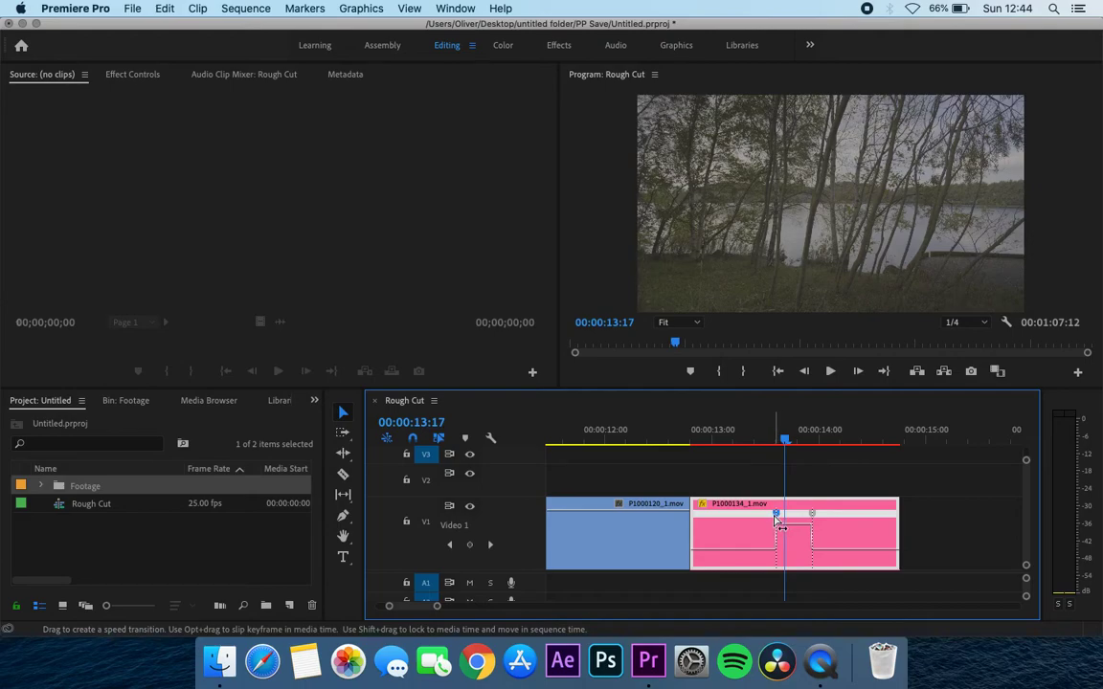
mouse_move(777, 517)
left_mouse_down()
mouse_move(749, 519)
mouse_move(757, 524)
left_mouse_up()
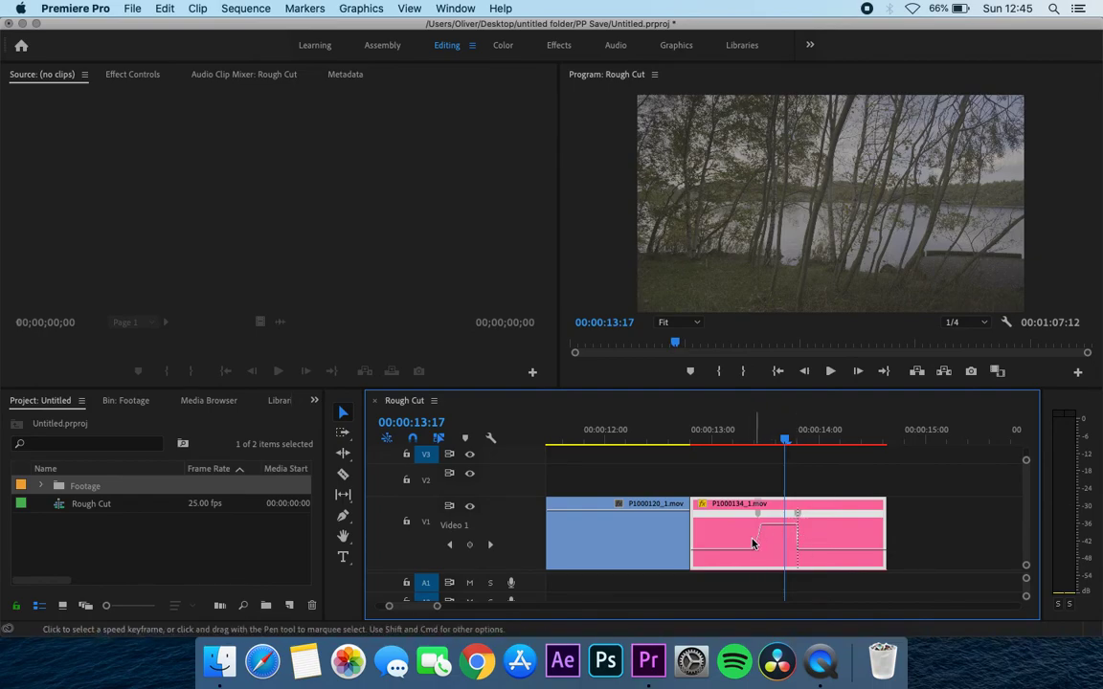
key("super+s")
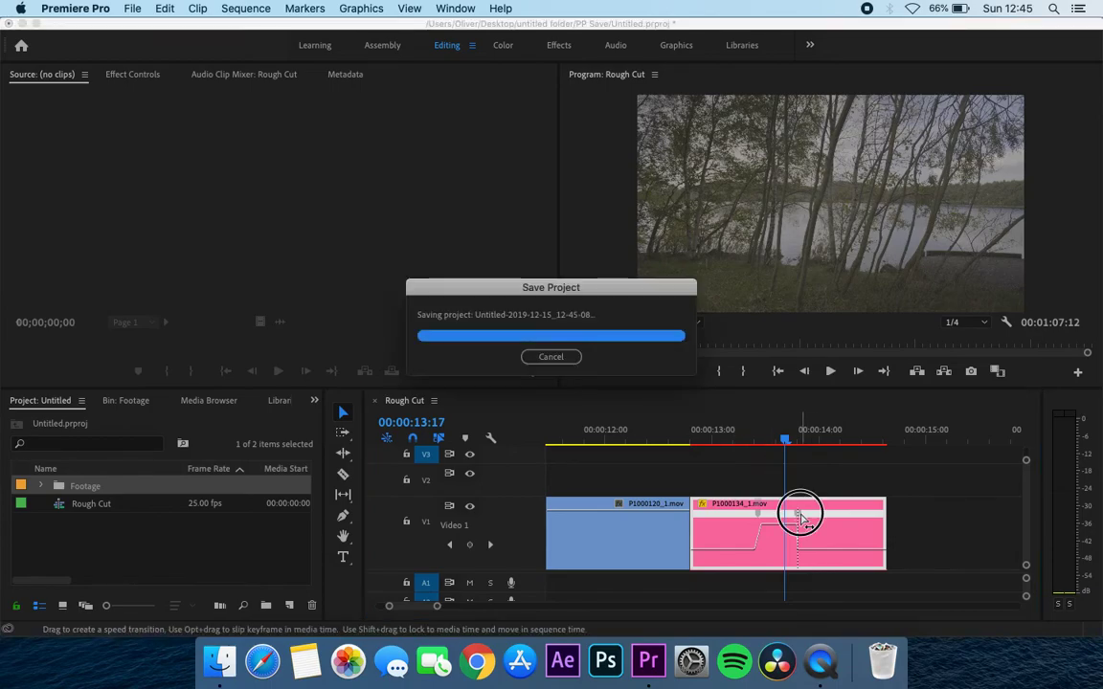
Step: Ramp the second speed keyframe gradually and preview the clip from before the ramp
left_click_drag(797, 514, 743, 514)
left_click_drag(727, 446, 621, 423)
key("space")
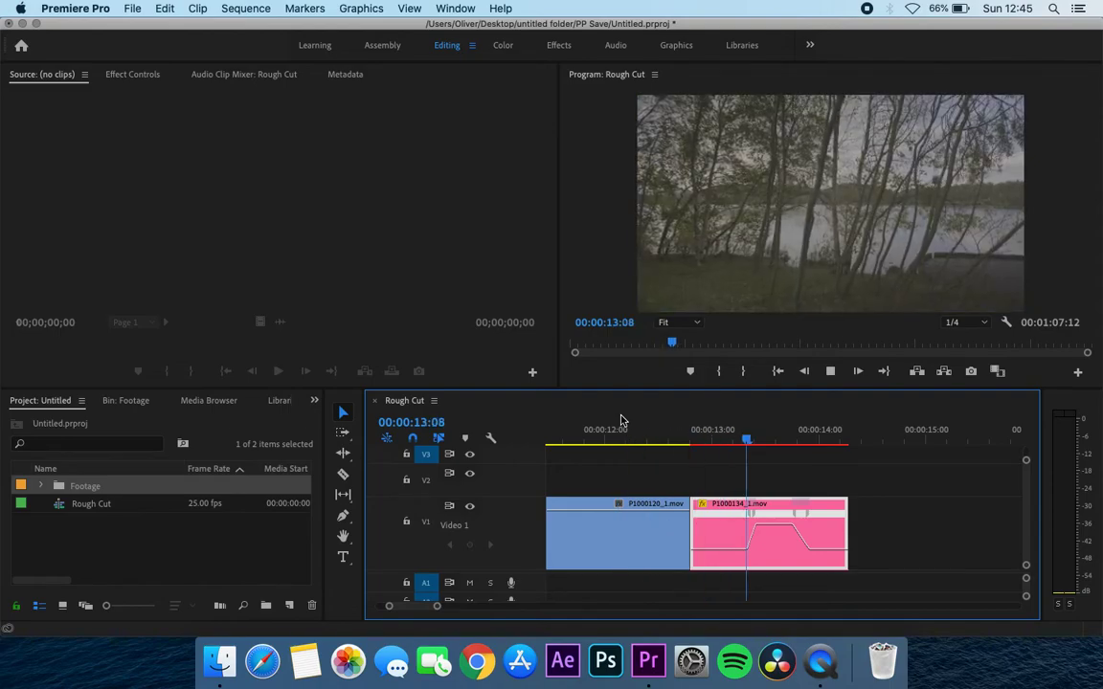
key("space")
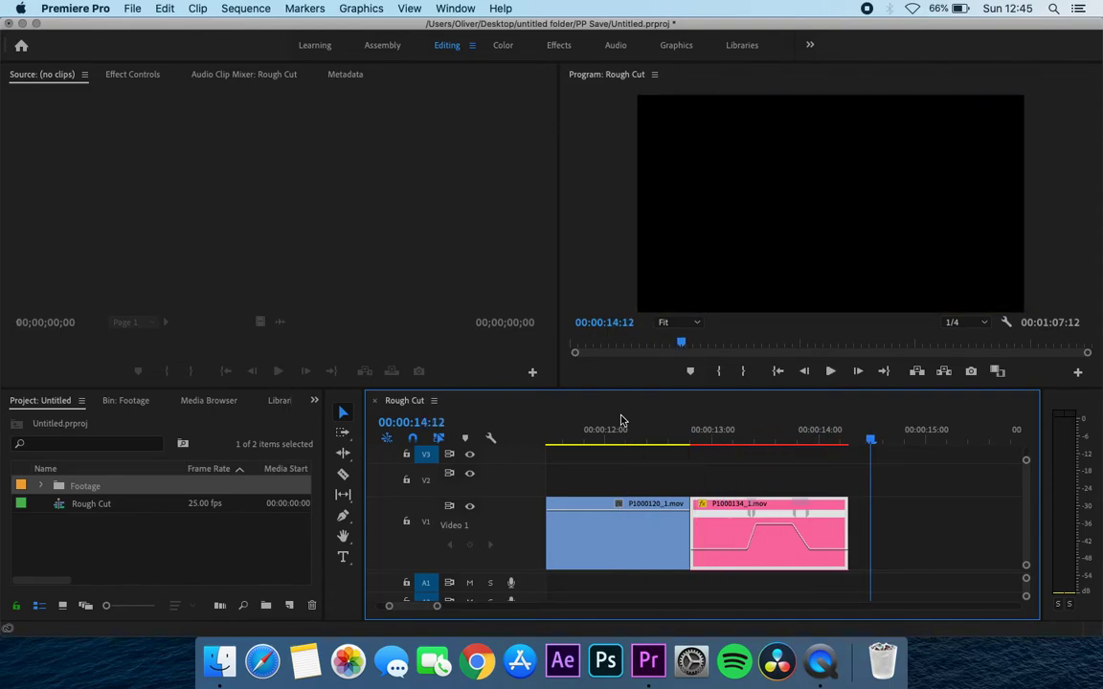
left_click(750, 445)
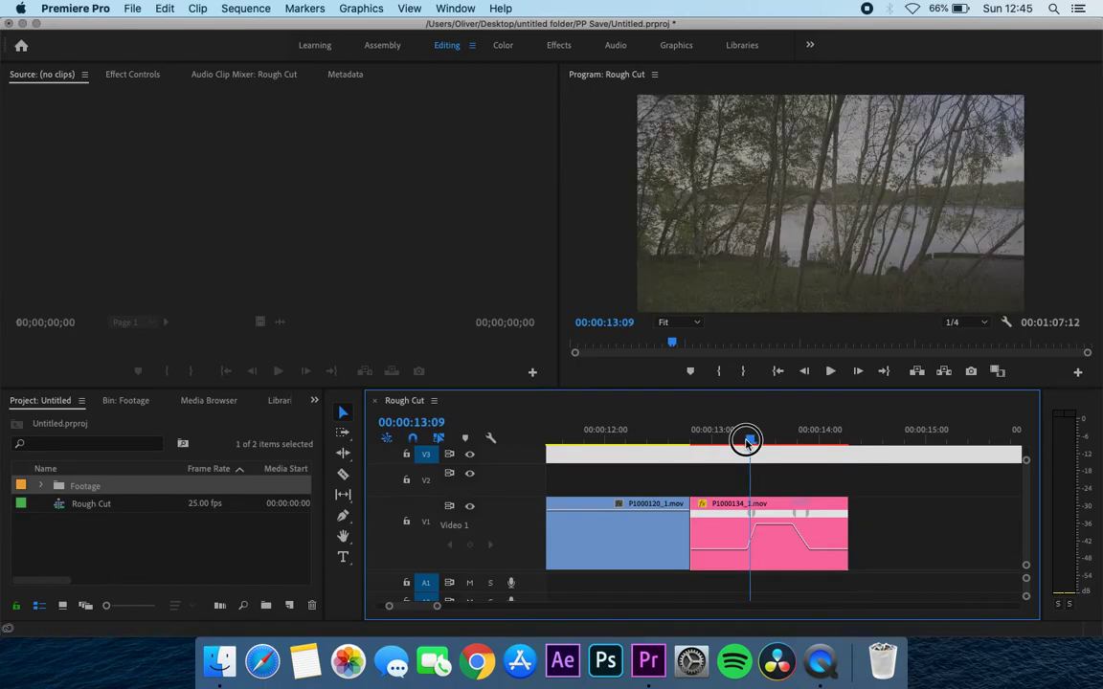
left_click_drag(748, 442, 704, 442)
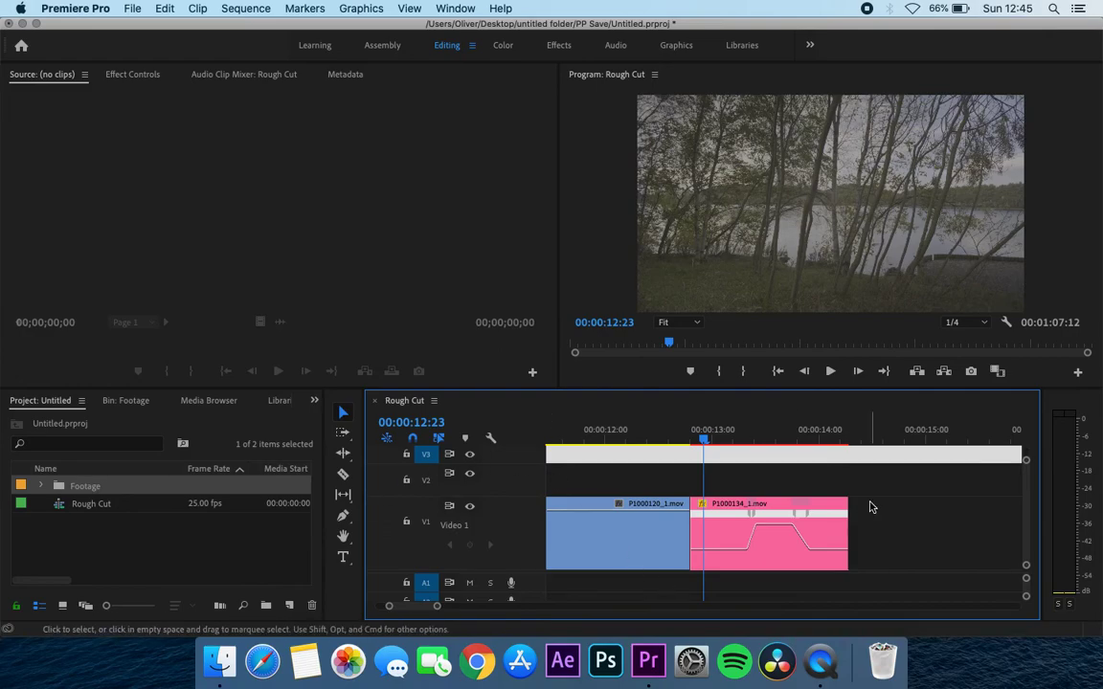
Step: Lengthen the end of clip P1000134_1.mov on the timeline
left_click_drag(867, 512, 879, 513)
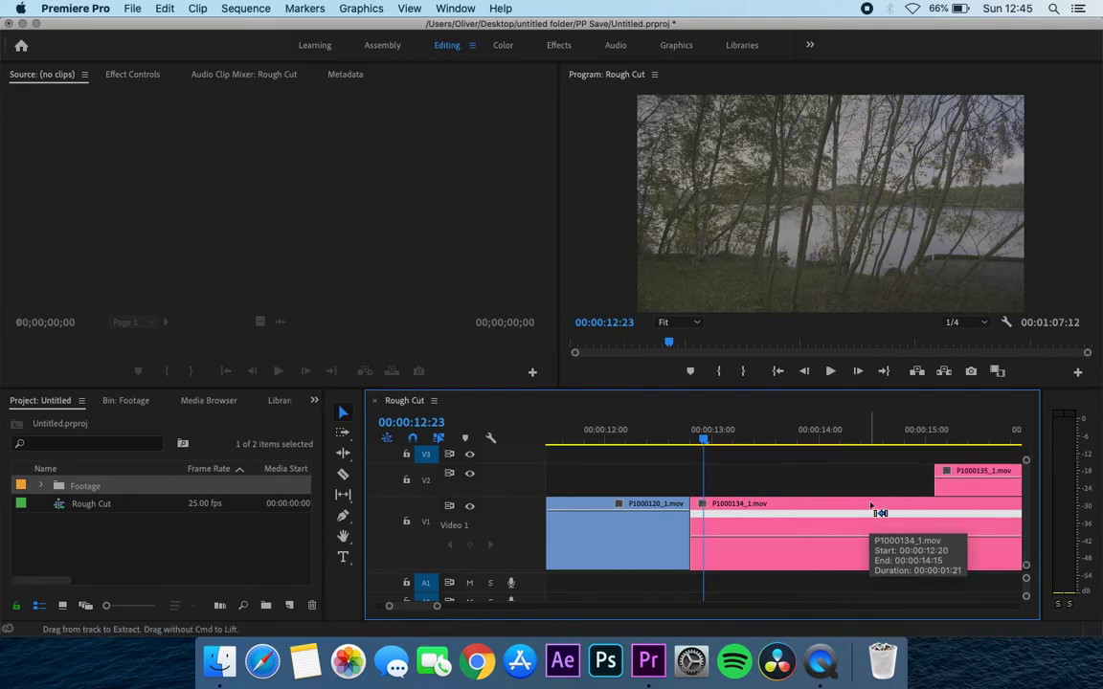
key("super+c")
key("super+c")
key("super+c")
key("super+c")
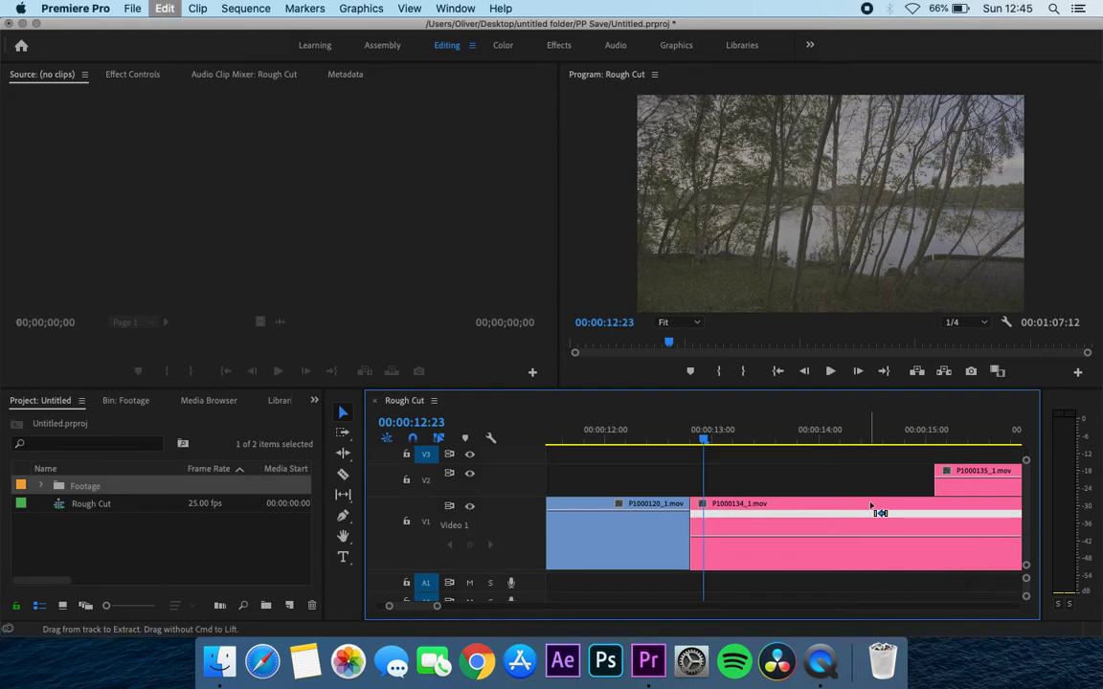
key("super+c")
key("super+c")
key("super+c")
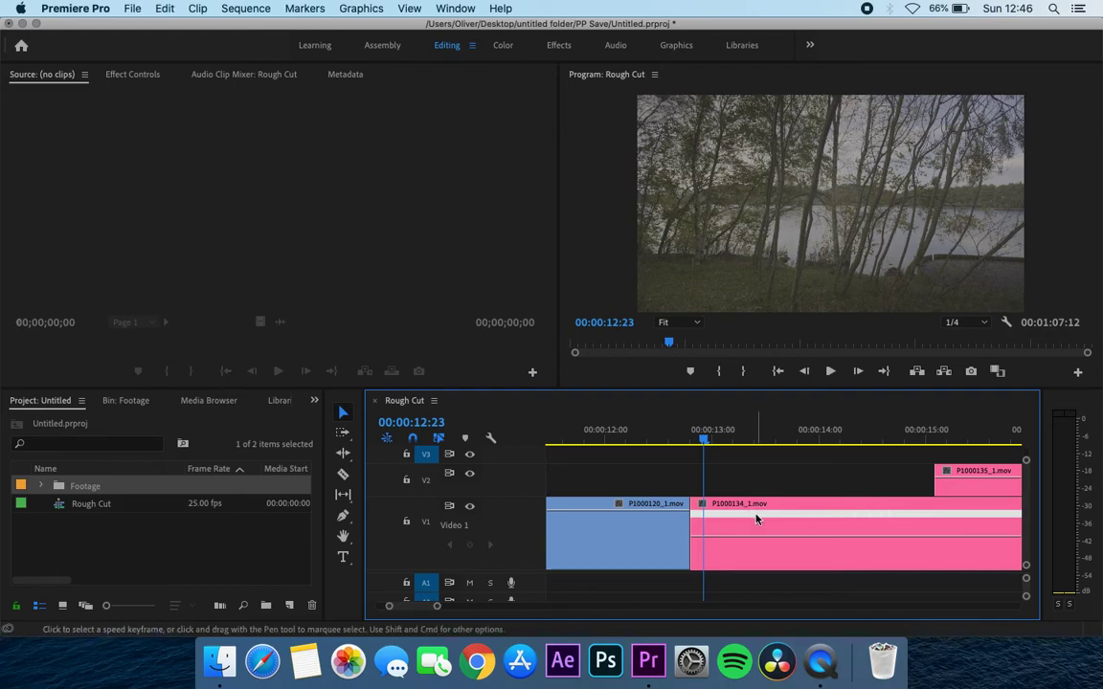
scroll(766, 518, "up", 1)
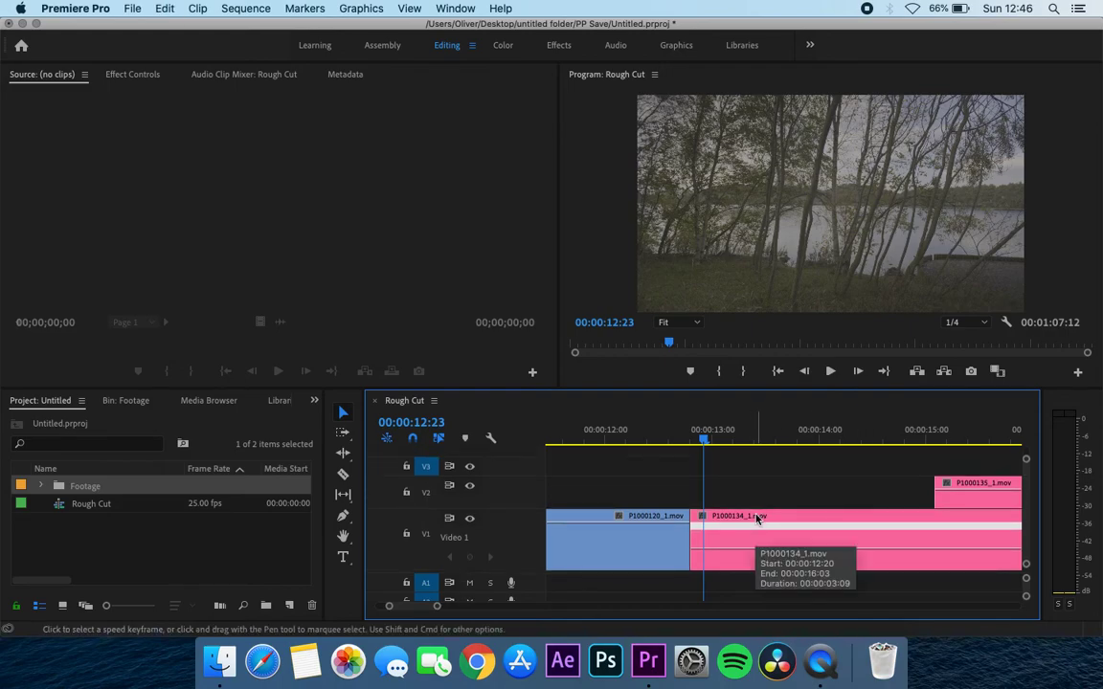
Step: Switch the clip's keyframe display to Opacity and zoom out to the whole Rough Cut sequence
left_click(704, 517)
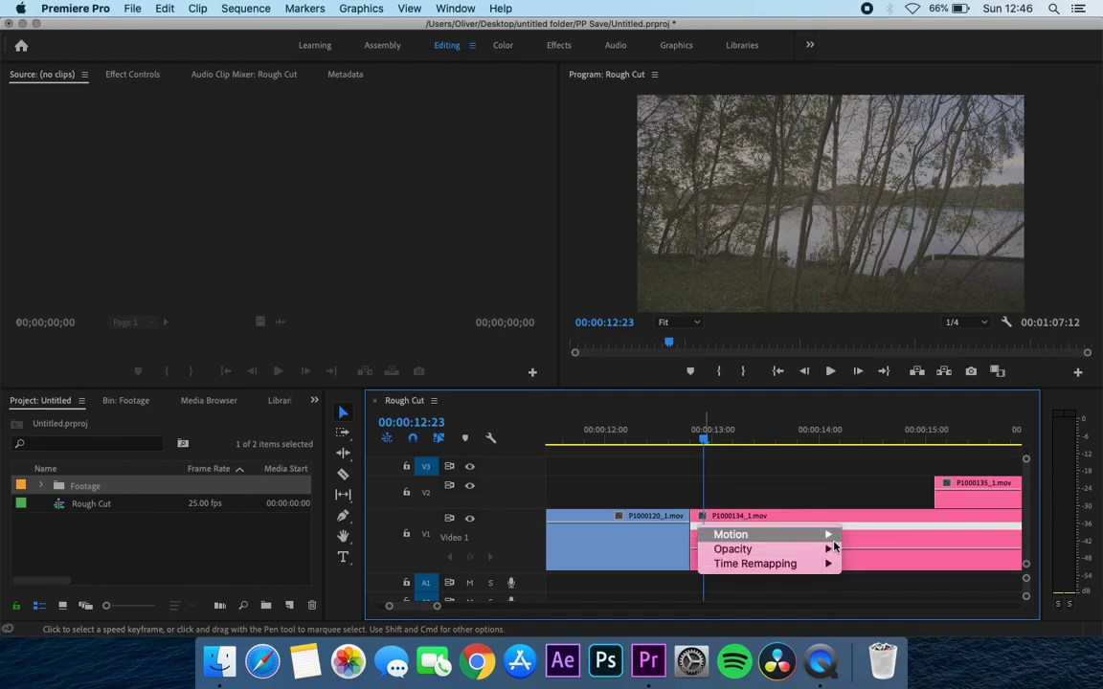
left_click(859, 554)
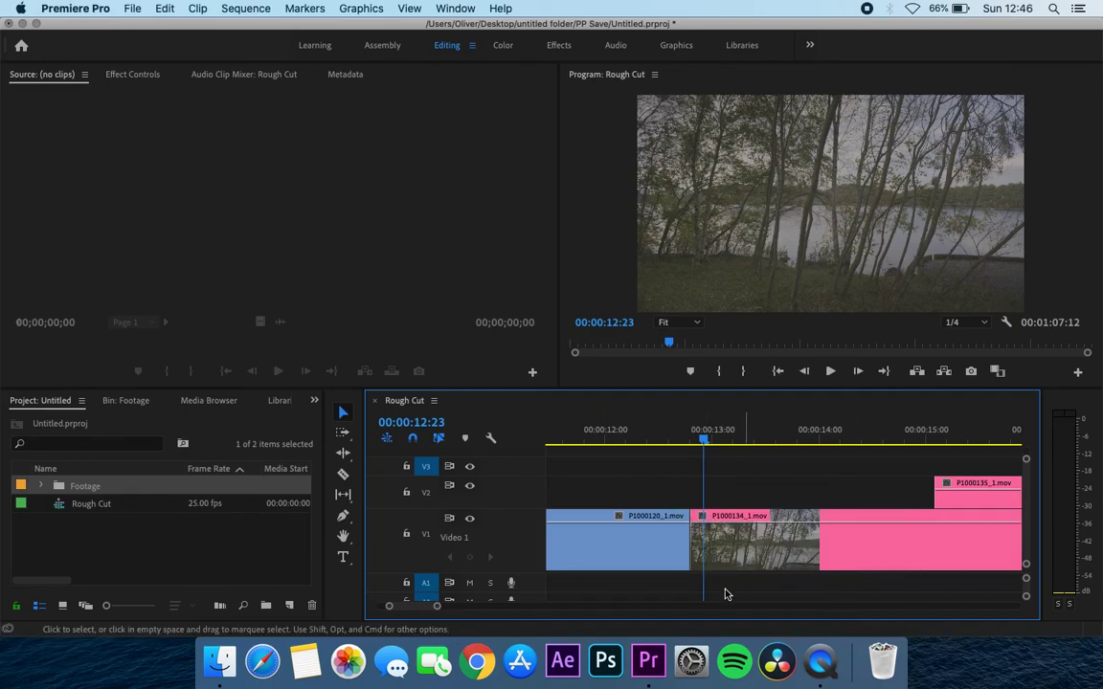
left_click(436, 607)
left_click_drag(437, 607, 590, 605)
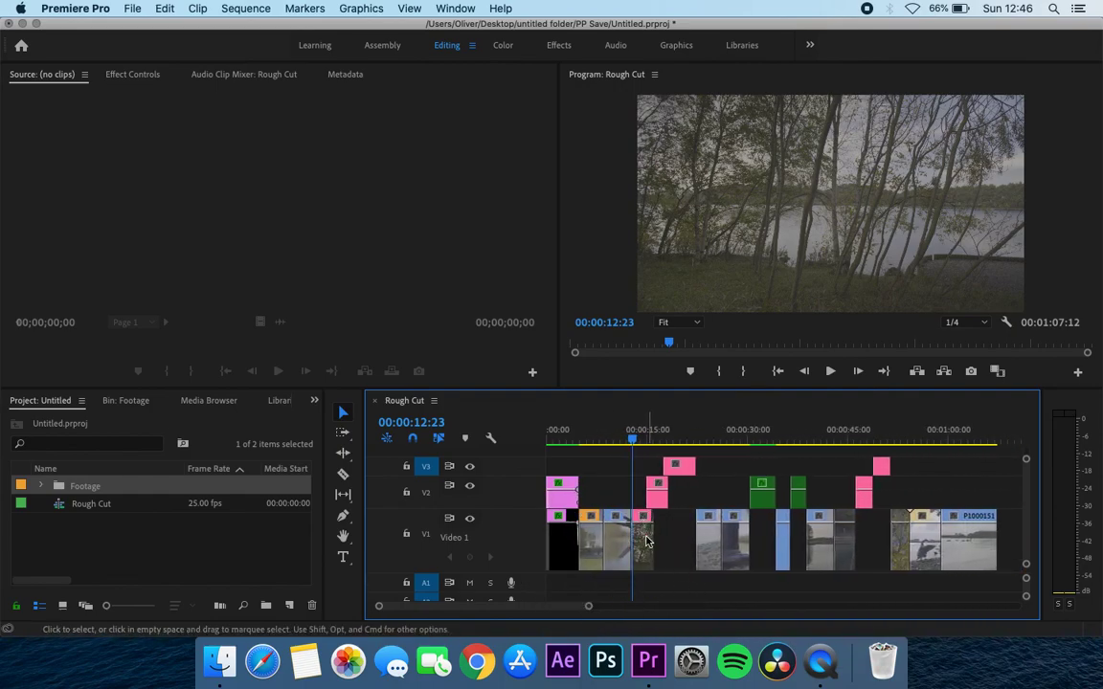